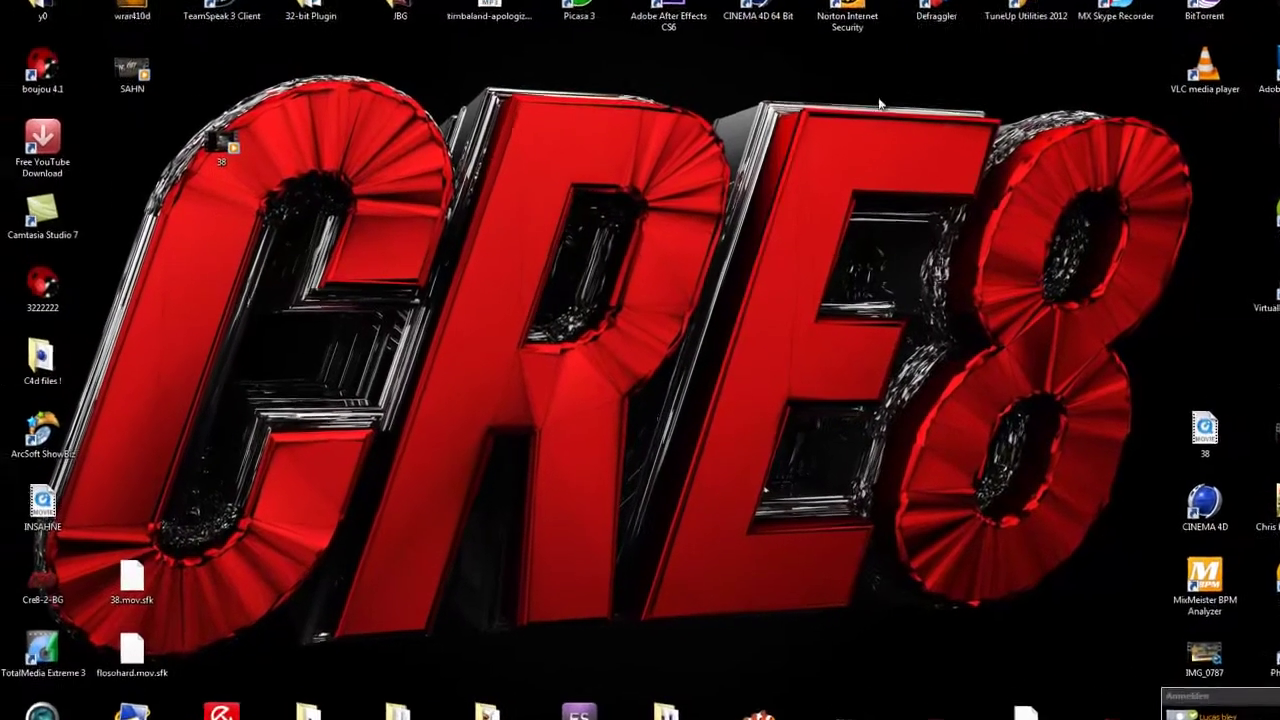
Step: Select and deselect desktop icons, then bring the Motion Track Template YouTube window to the front
drag(847, 98, 1073, 605)
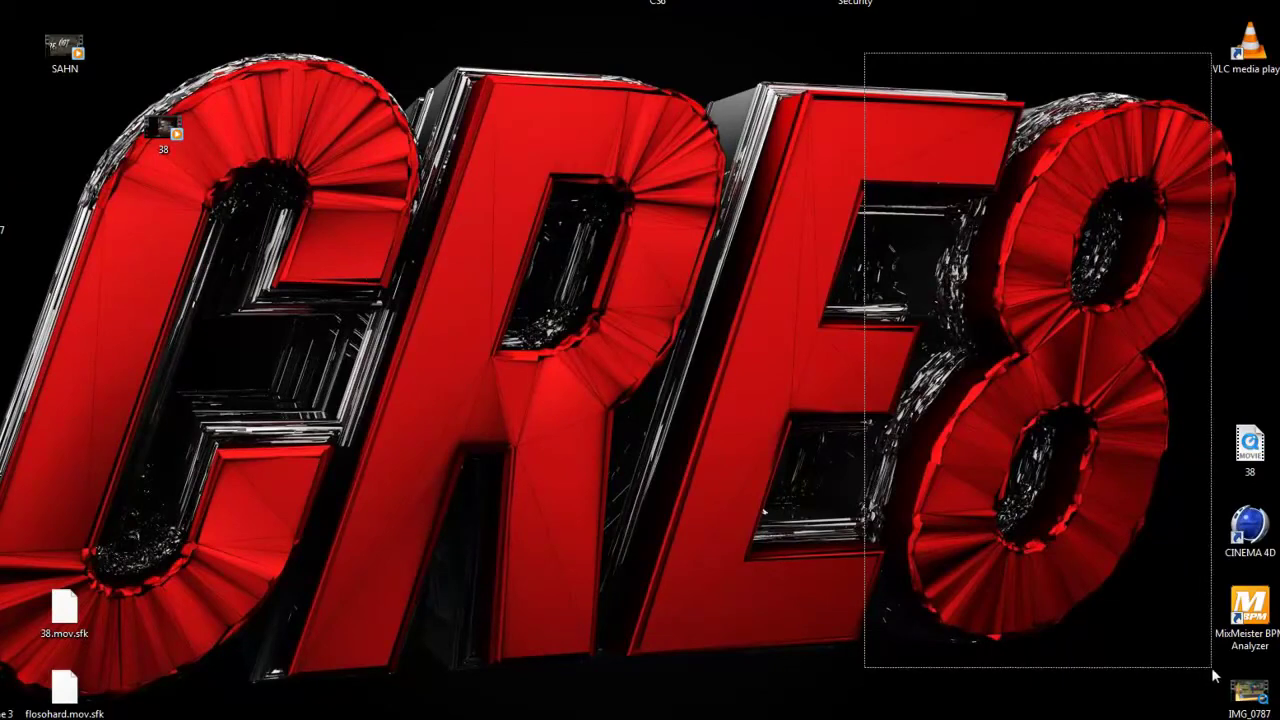
drag(1141, 678, 1228, 667)
click(1077, 486)
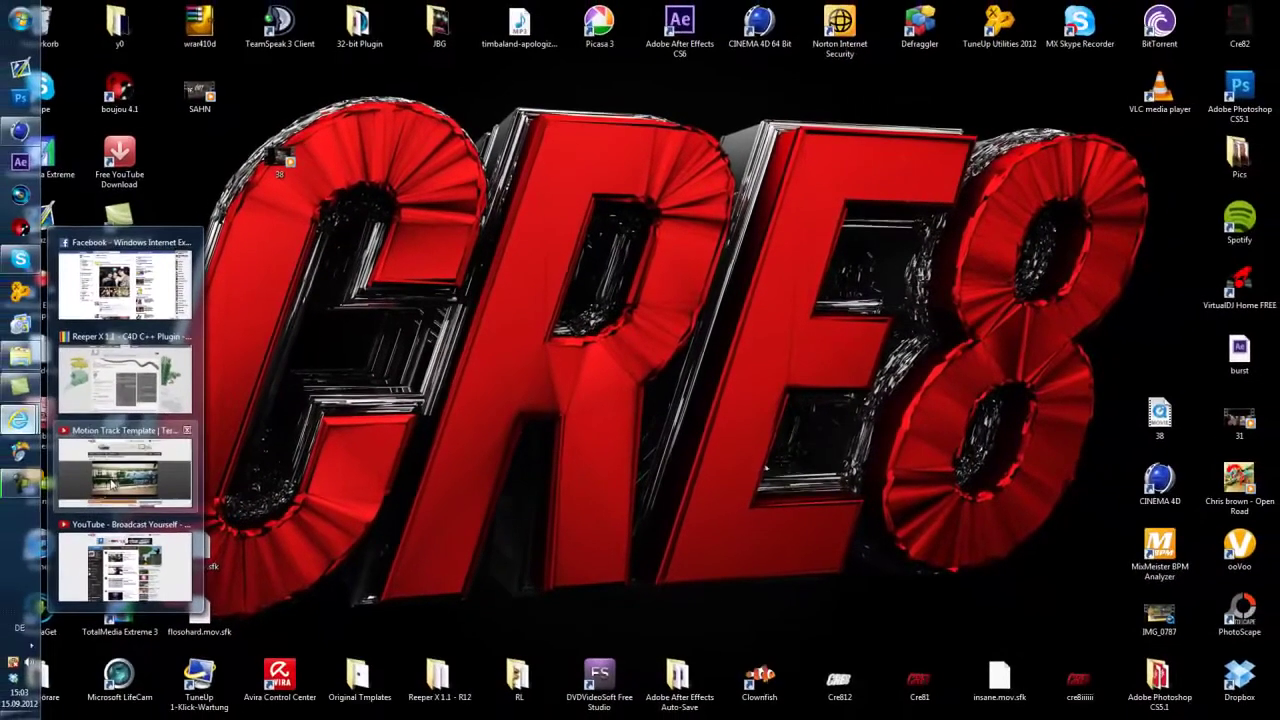
click(125, 470)
scroll(257, 383, down, 3)
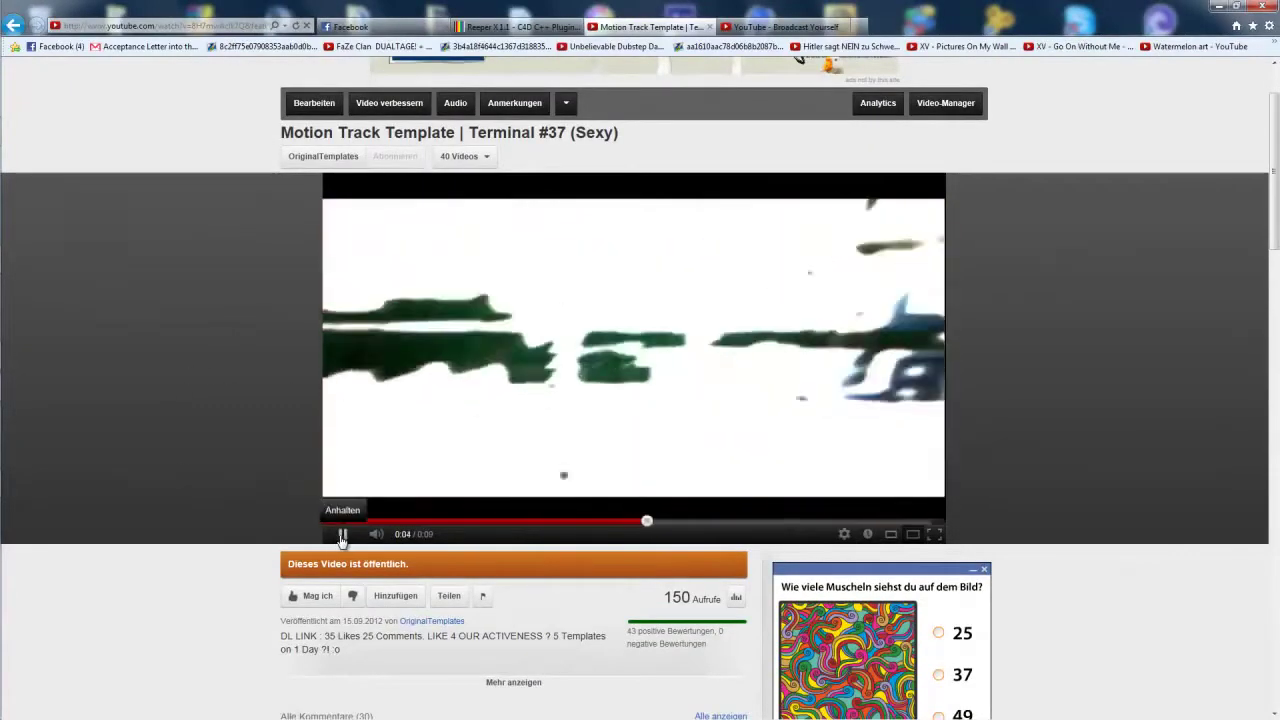
Step: Pause the video at 0:06 on the rope-wrapped ORIGINAL TEMPLATES frame and skim the comments
click(342, 535)
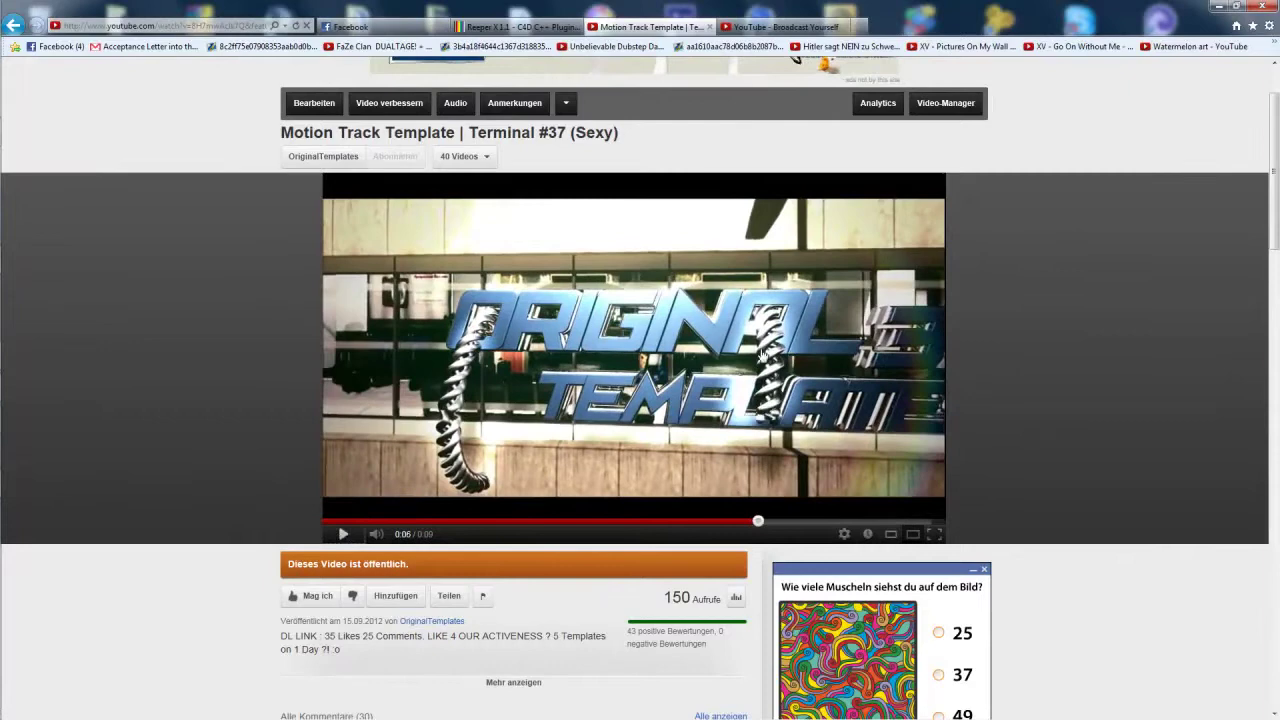
scroll(758, 390, down, 1)
scroll(722, 436, down, 1)
scroll(603, 432, down, 1)
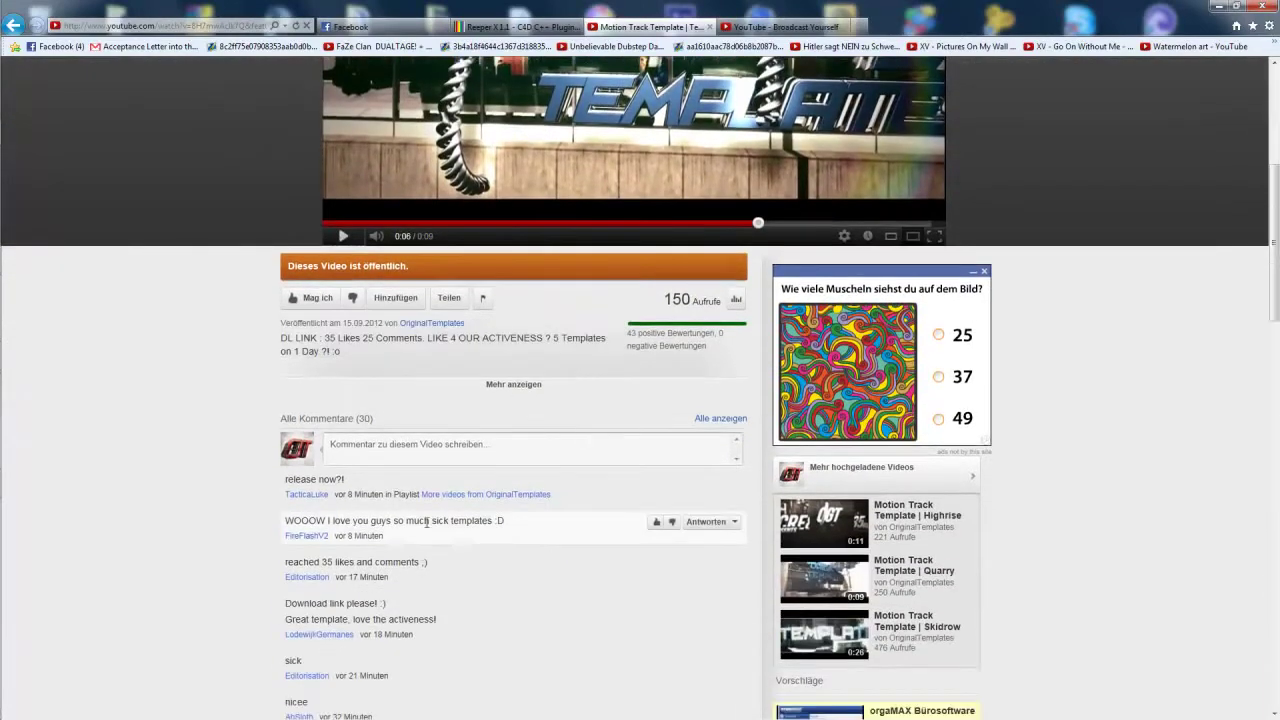
scroll(427, 522, down, 1)
scroll(400, 523, down, 1)
scroll(391, 523, up, 5)
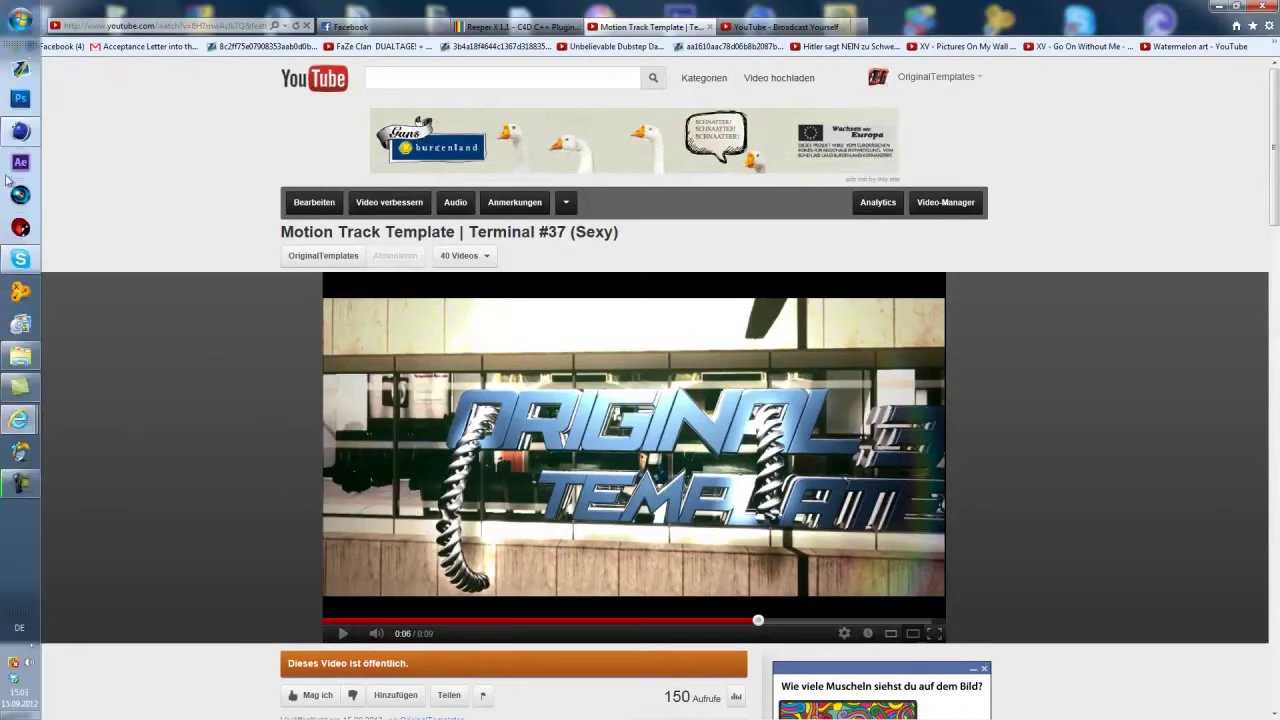
Step: In Cinema 4D, scrub frames 80–107 and render a viewport preview of the rope scene
mouse_move(20, 68)
click(131, 223)
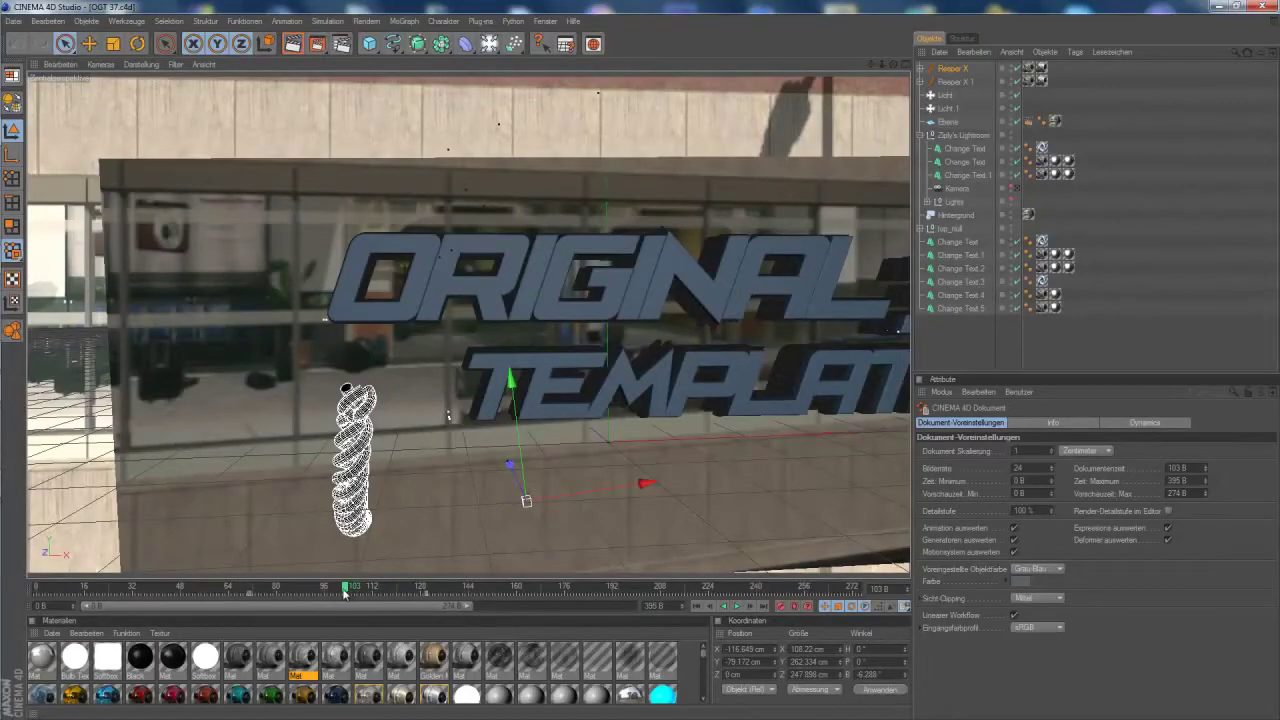
drag(344, 594, 357, 594)
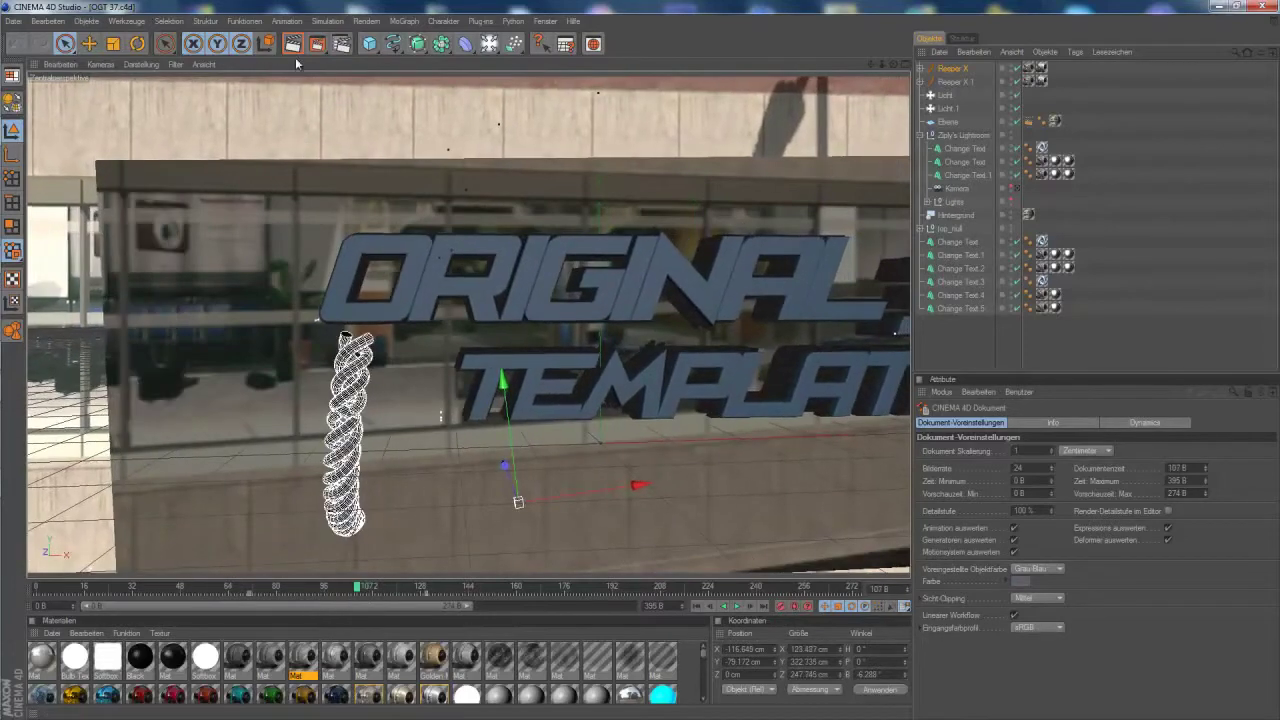
click(292, 43)
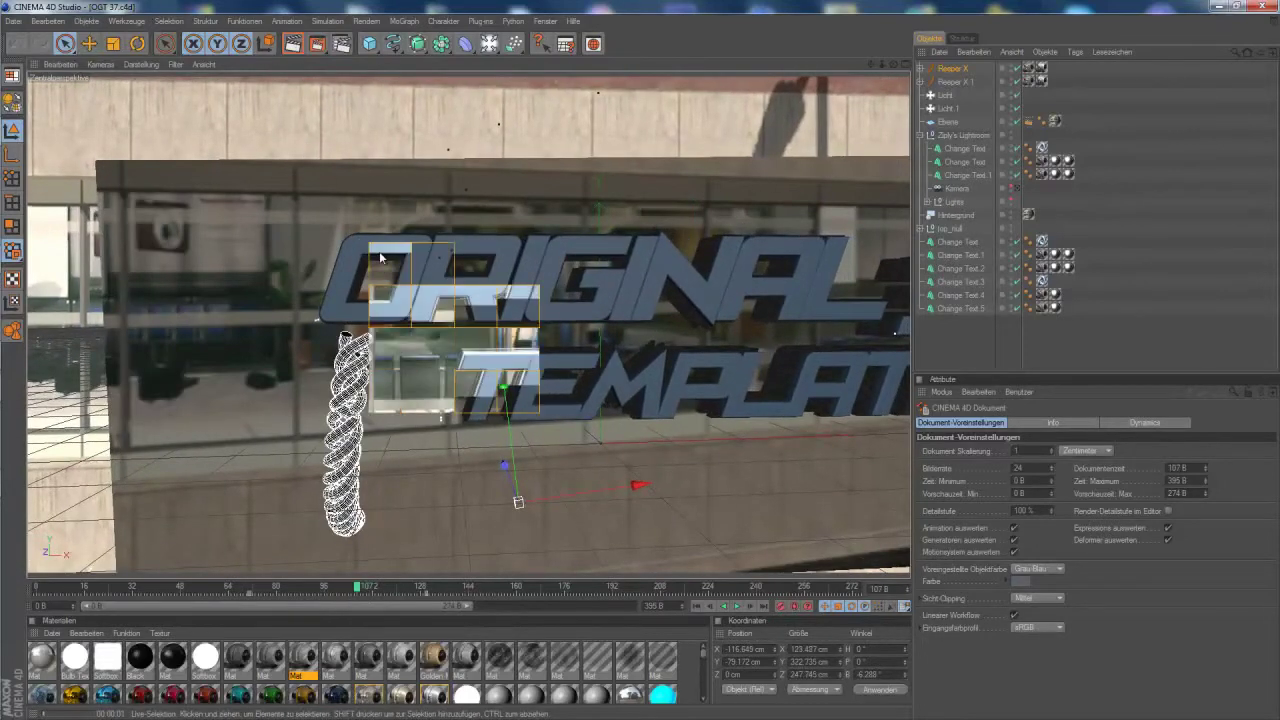
Step: Delete the Reeper X and Reeper X.1 rope objects
click(345, 420)
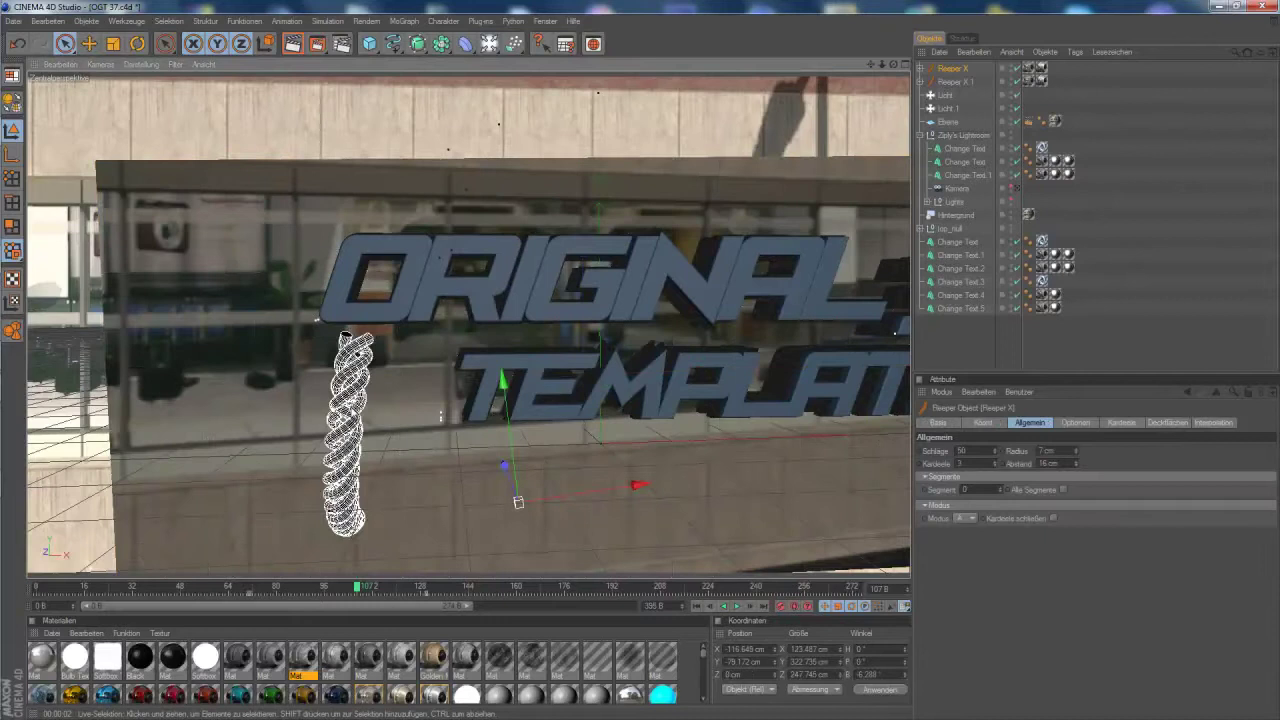
key(Delete)
click(958, 70)
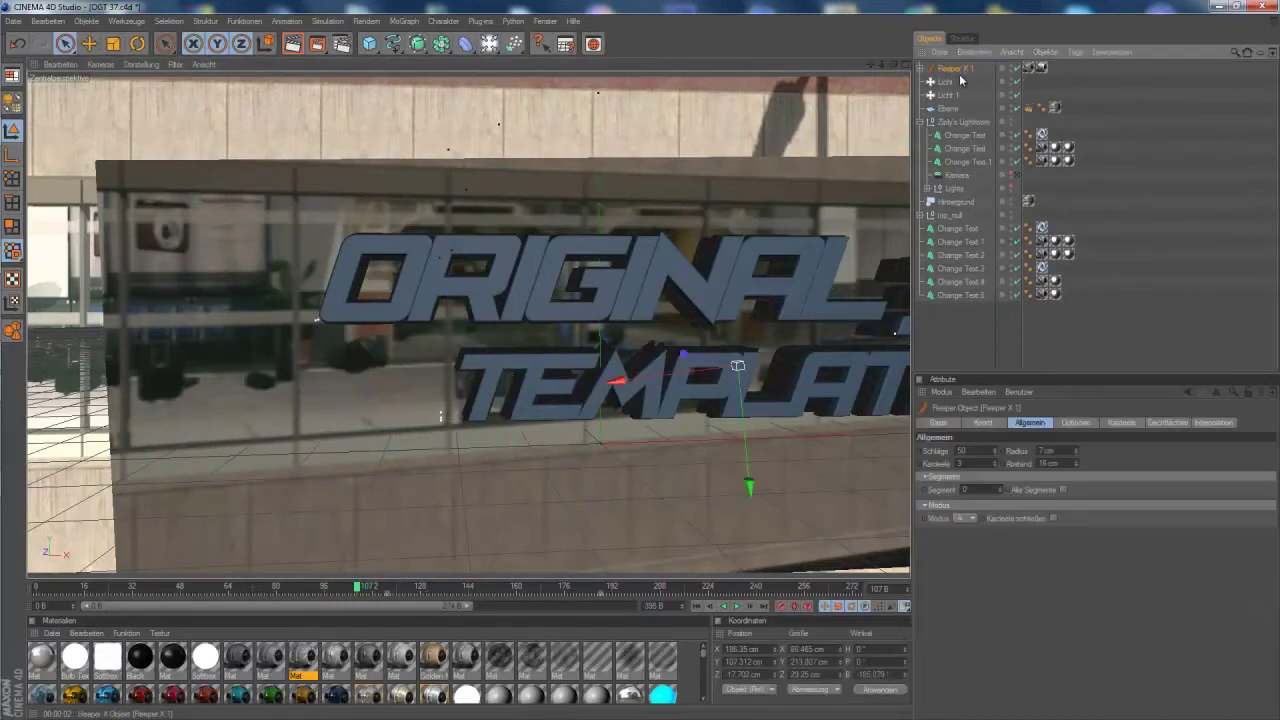
key(Delete)
mouse_move(19, 419)
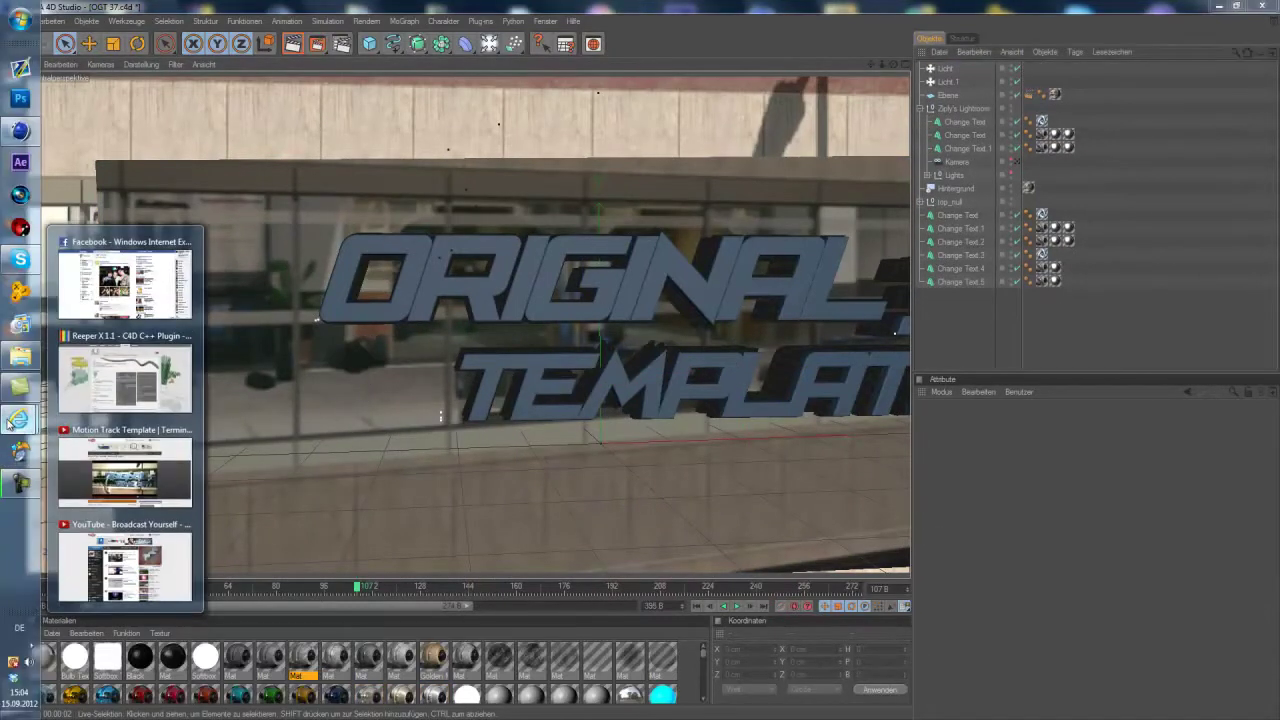
Step: Browse the Reeper X 1.1 page on codeworkers.de and play its rope example video
click(100, 412)
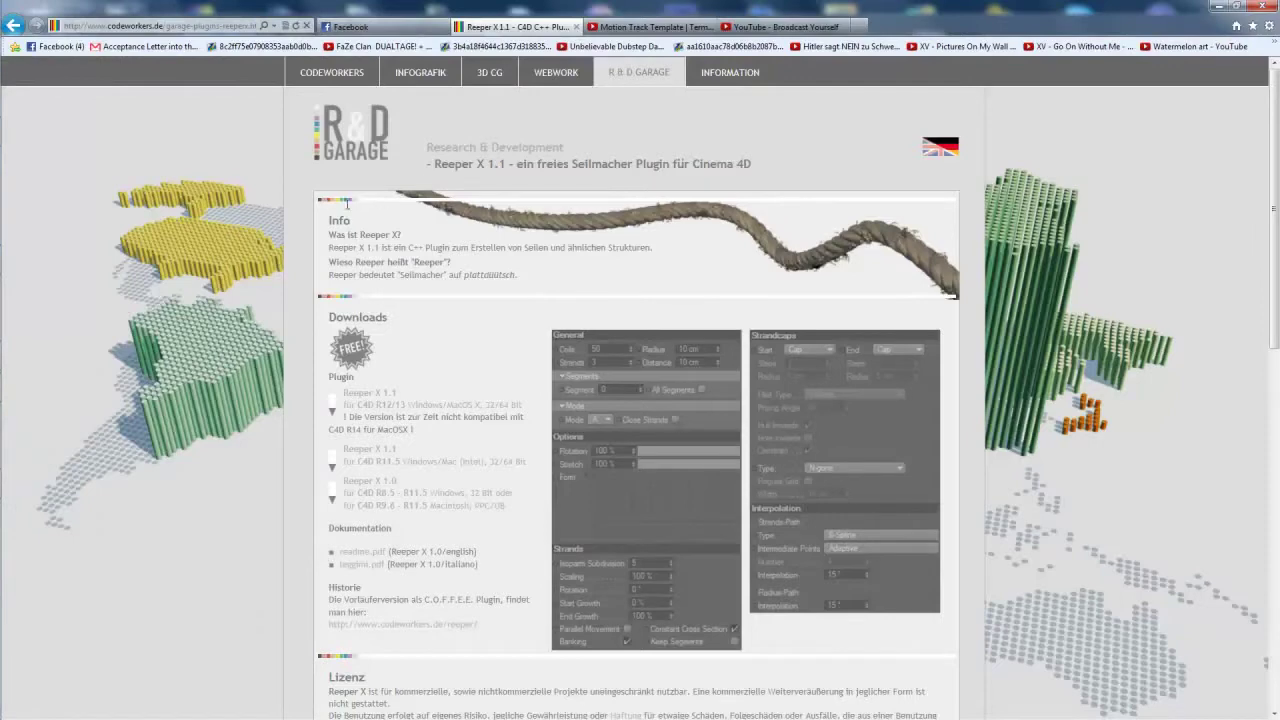
scroll(526, 247, down, 3)
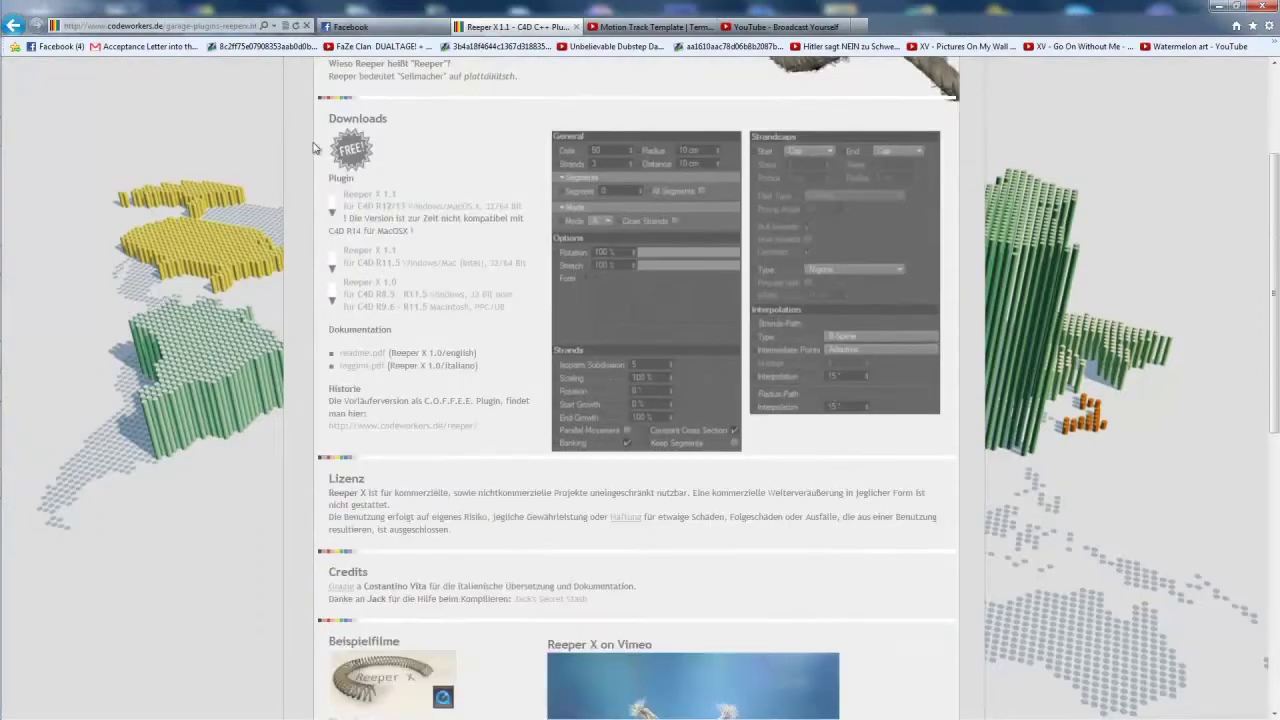
scroll(397, 217, down, 2)
scroll(728, 143, down, 4)
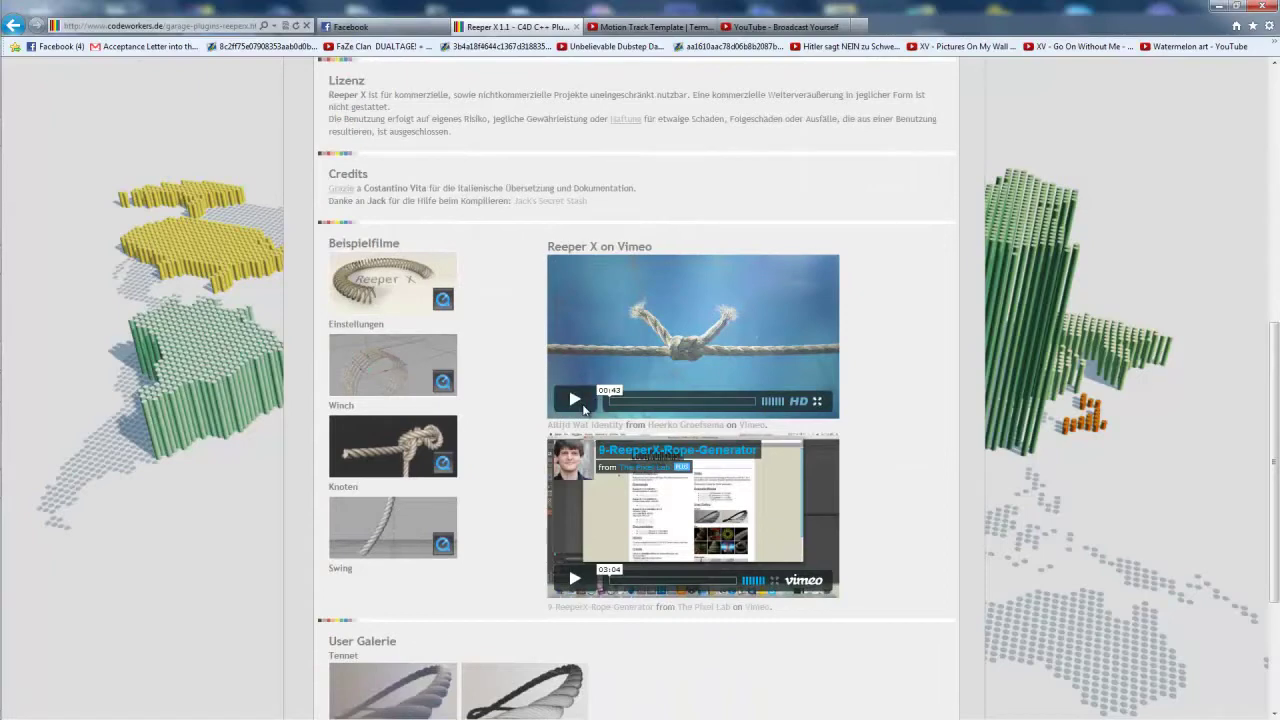
click(569, 407)
Step: Scroll back to the top of the plugin page and return to Cinema 4D
scroll(520, 430, up, 4)
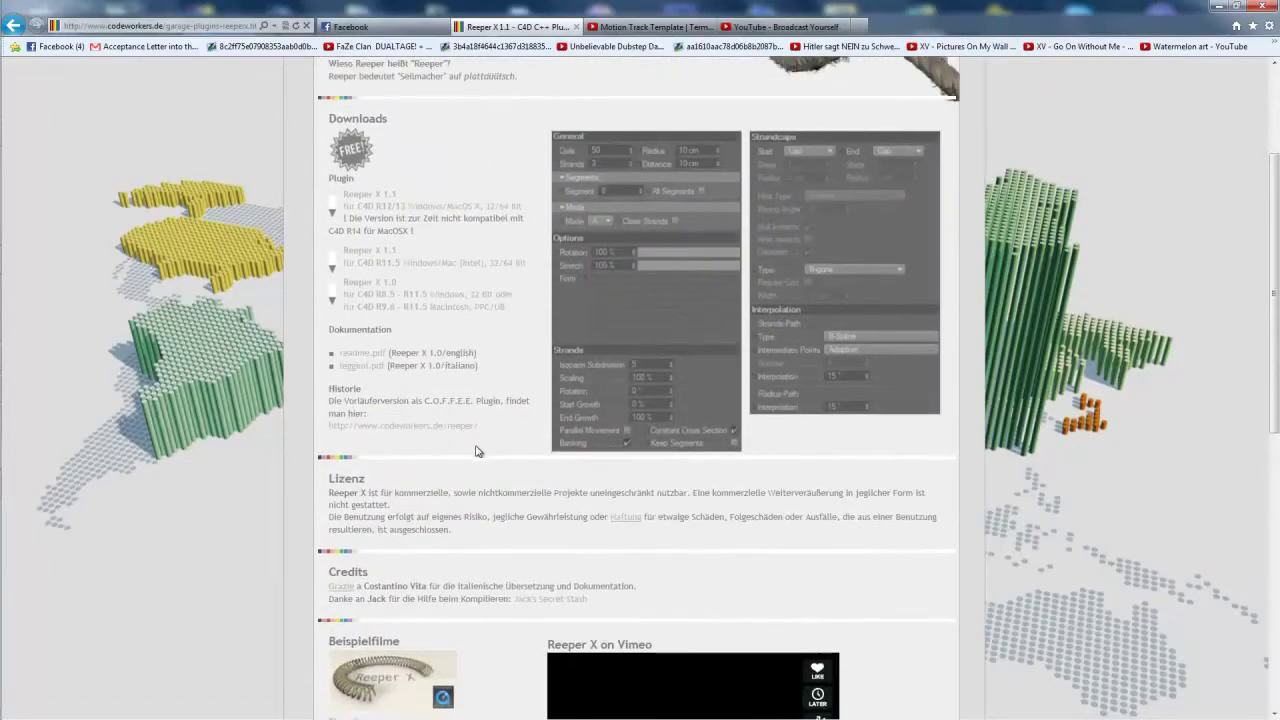
scroll(521, 366, up, 2)
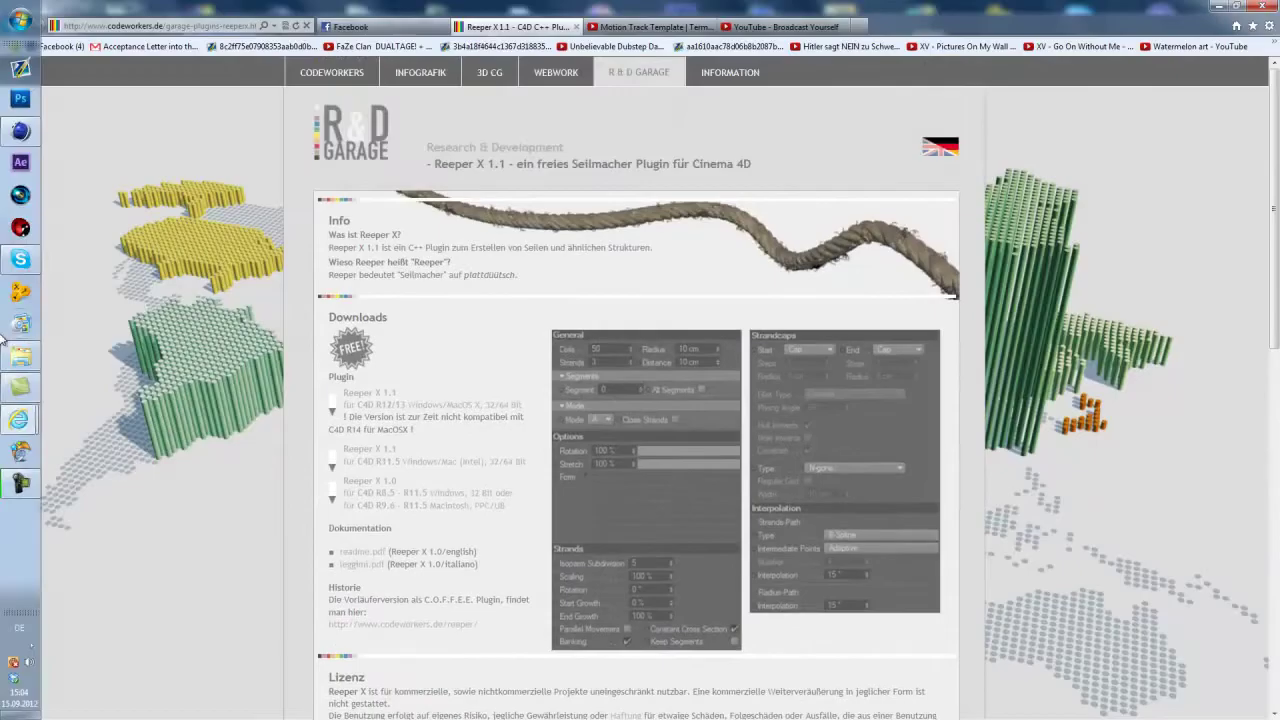
click(20, 131)
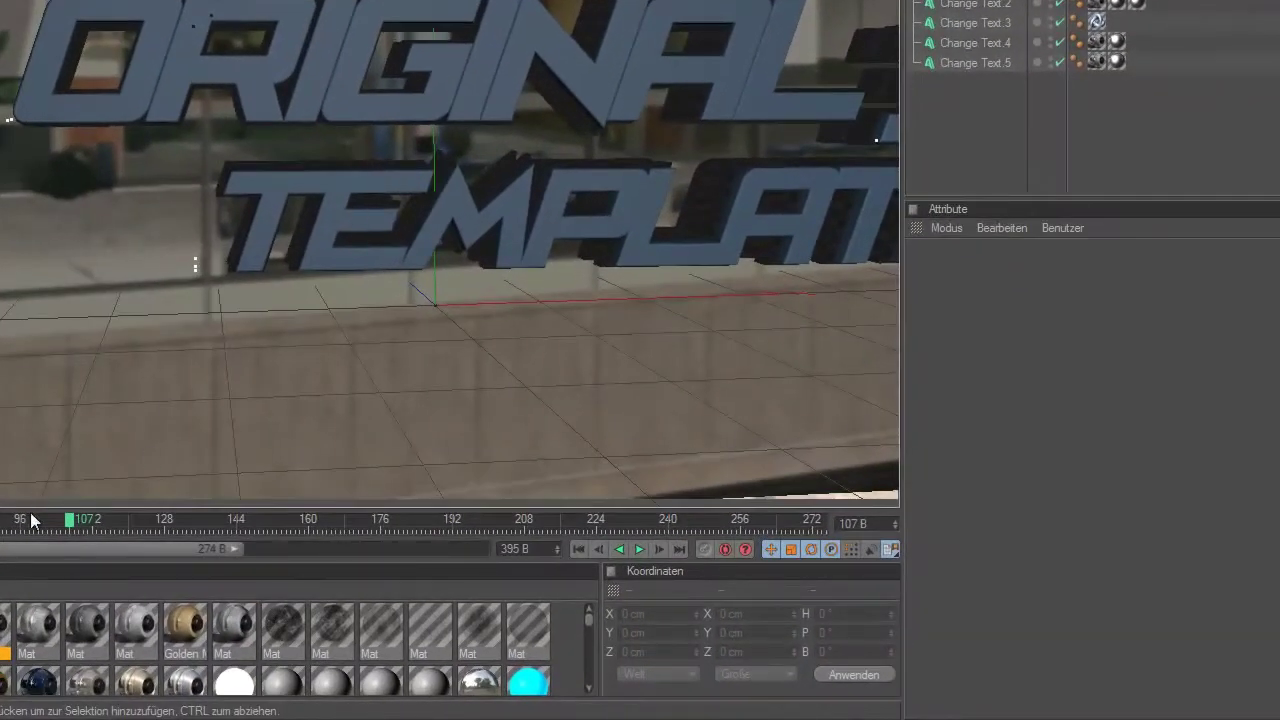
Step: Advance the timeline, then create a trial arc spline and delete it
mouse_move(31, 520)
mouse_down()
mouse_move(503, 553)
mouse_move(312, 528)
mouse_up()
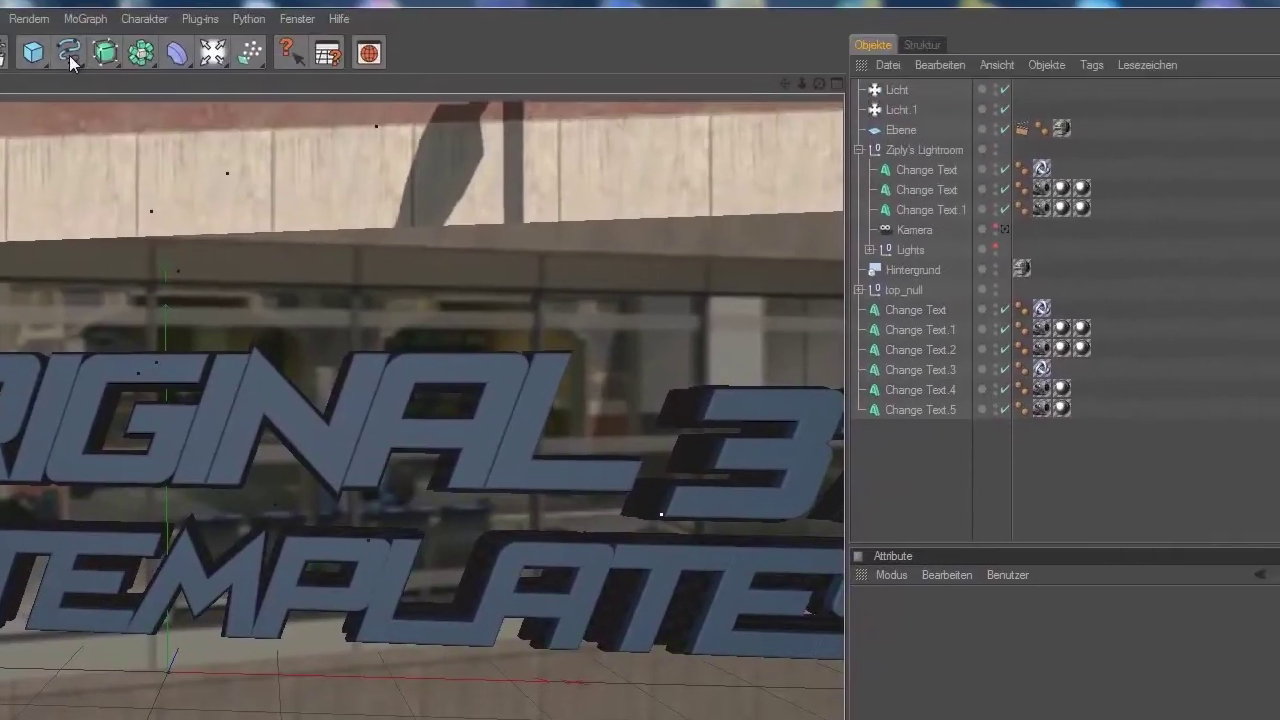
drag(64, 65, 122, 97)
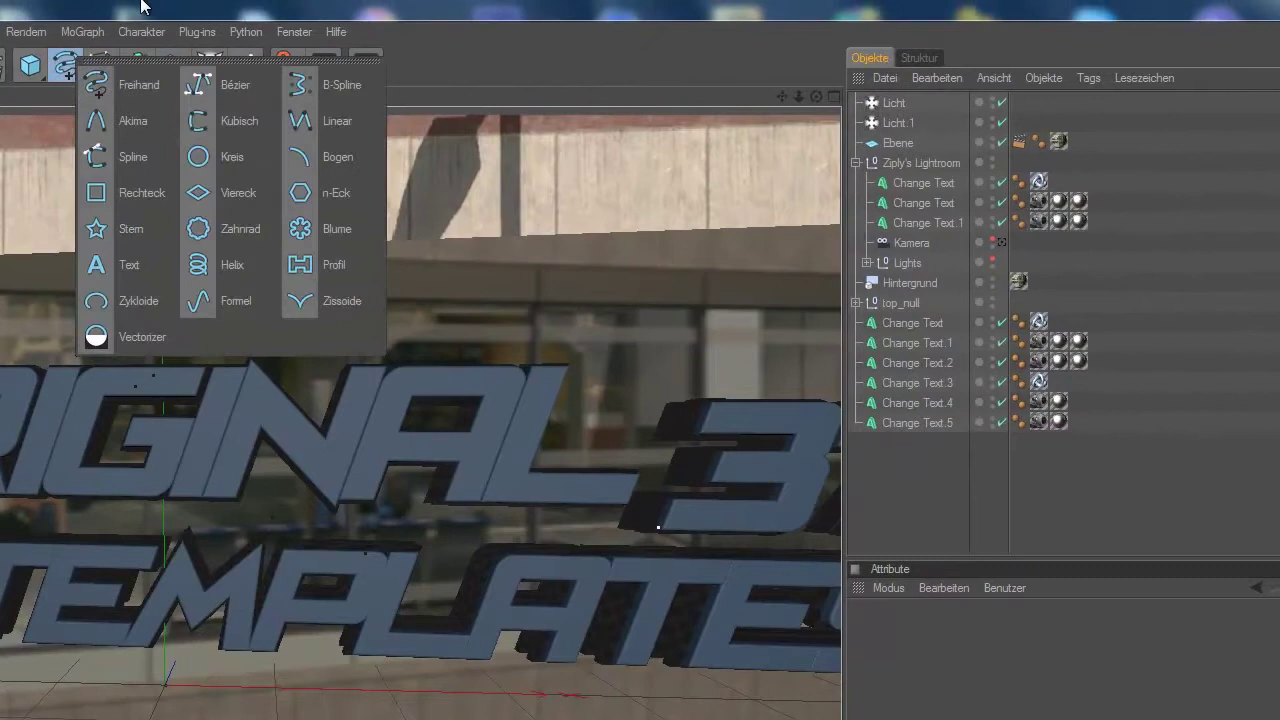
drag(64, 66, 84, 121)
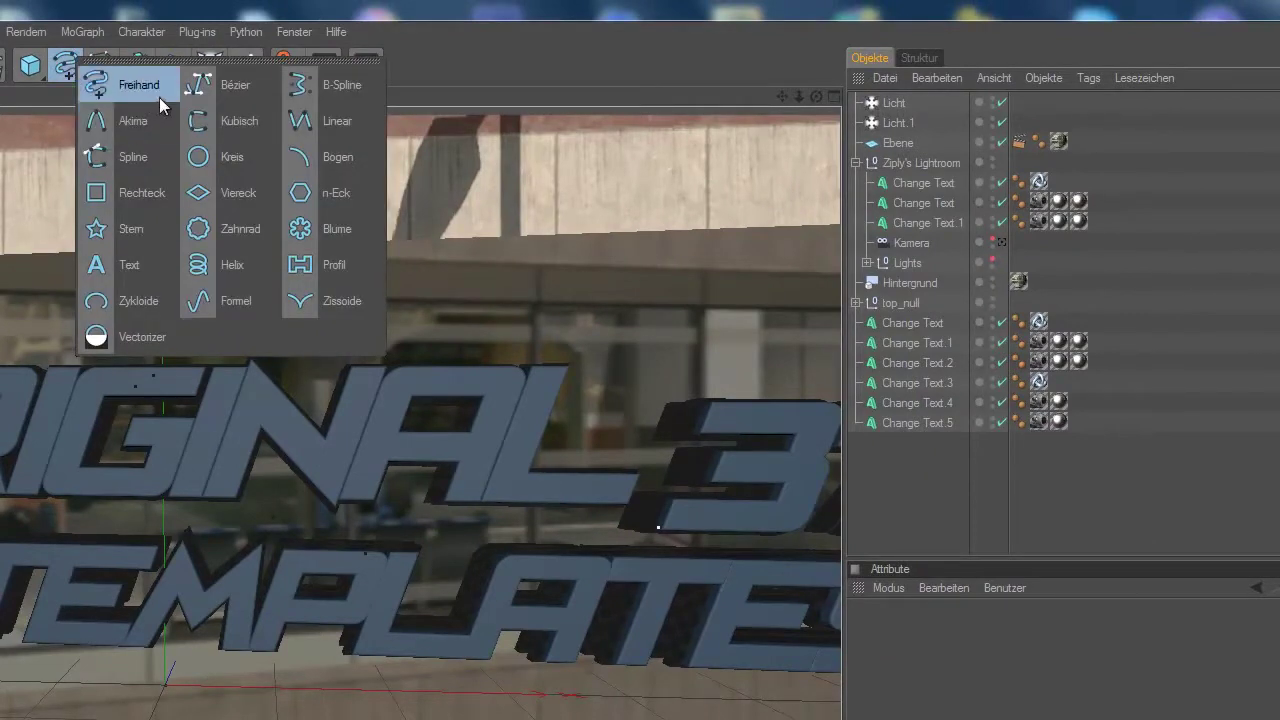
click(294, 165)
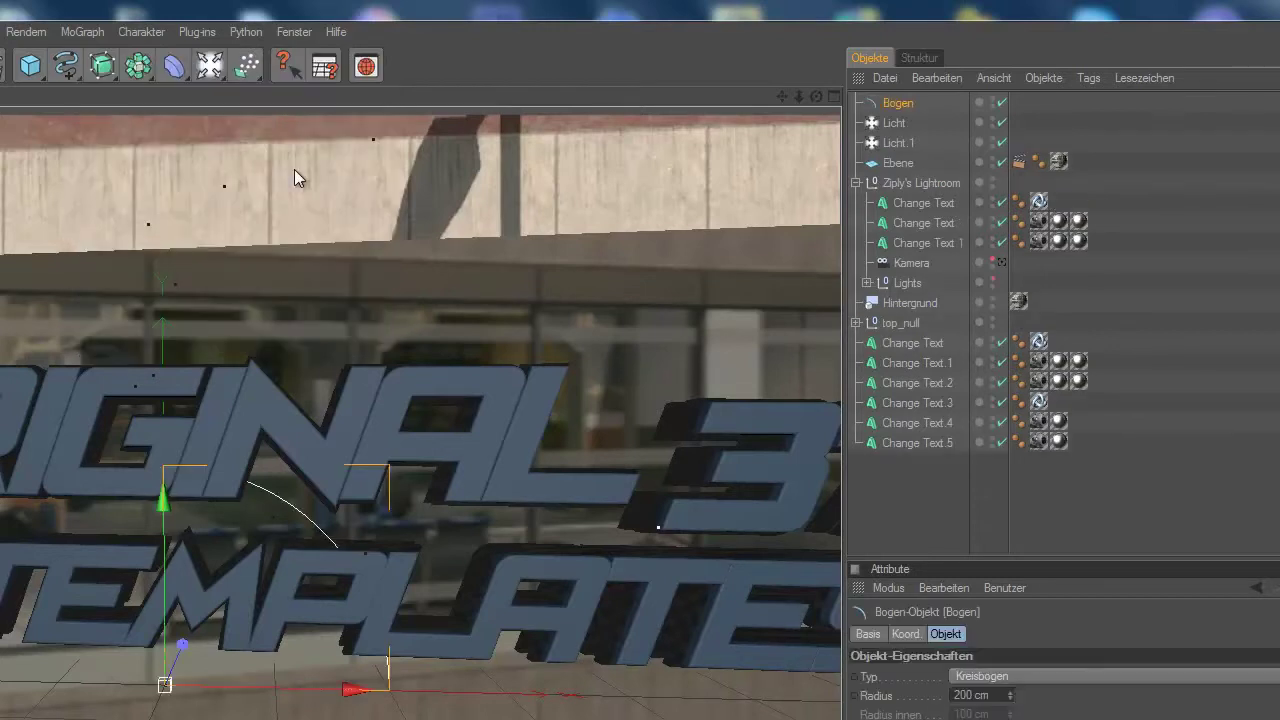
key(Delete)
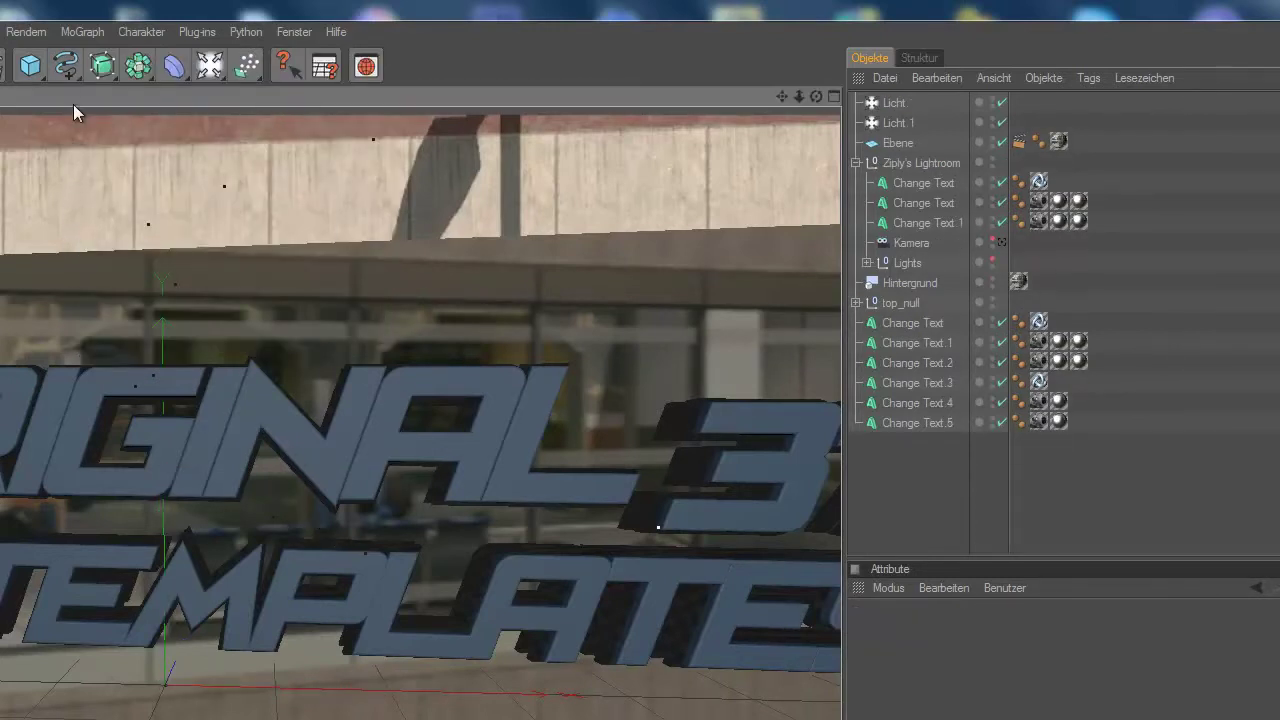
Step: Place the first cubic spline point beside the ORIGINAL text from an angled view
click(66, 77)
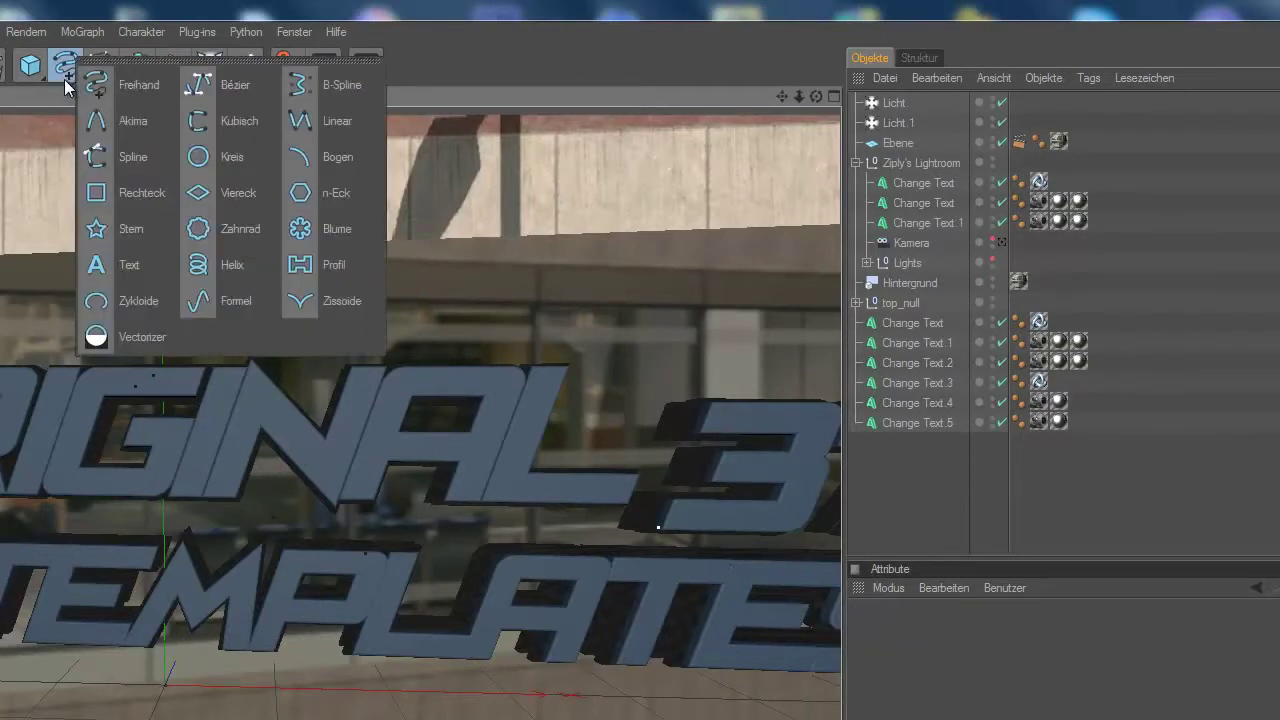
click(220, 124)
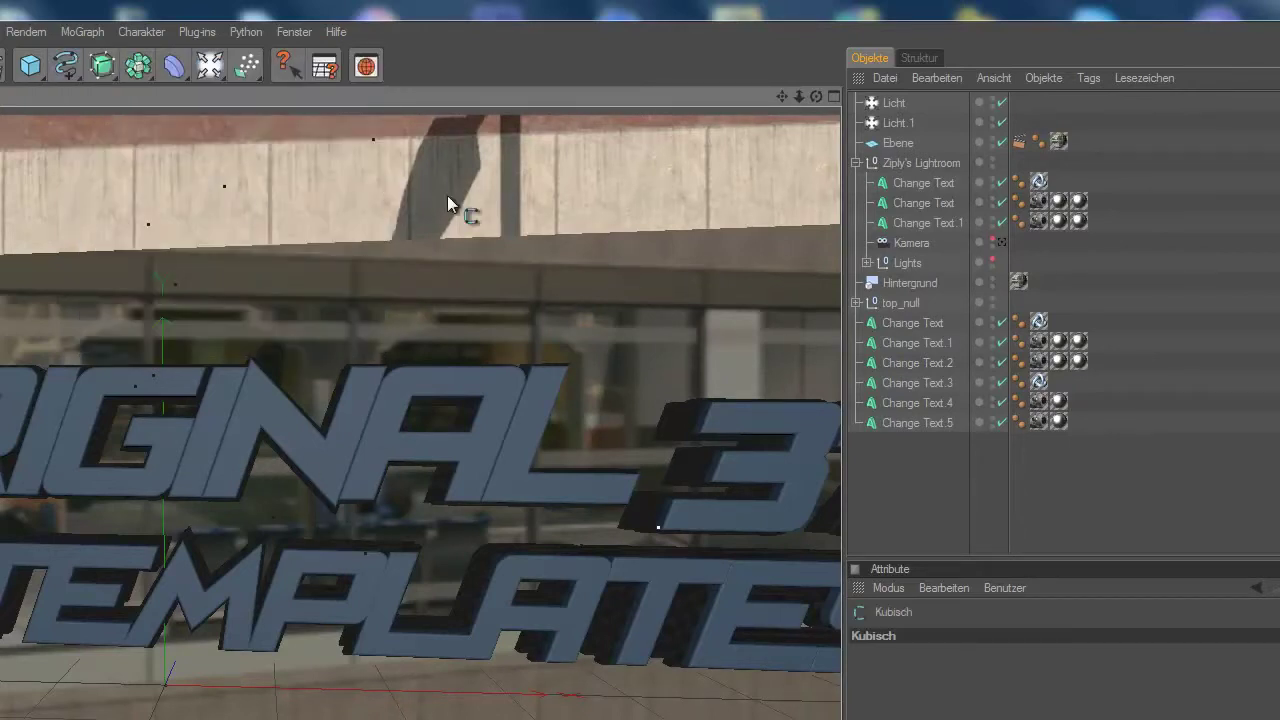
drag(822, 99, 443, 531)
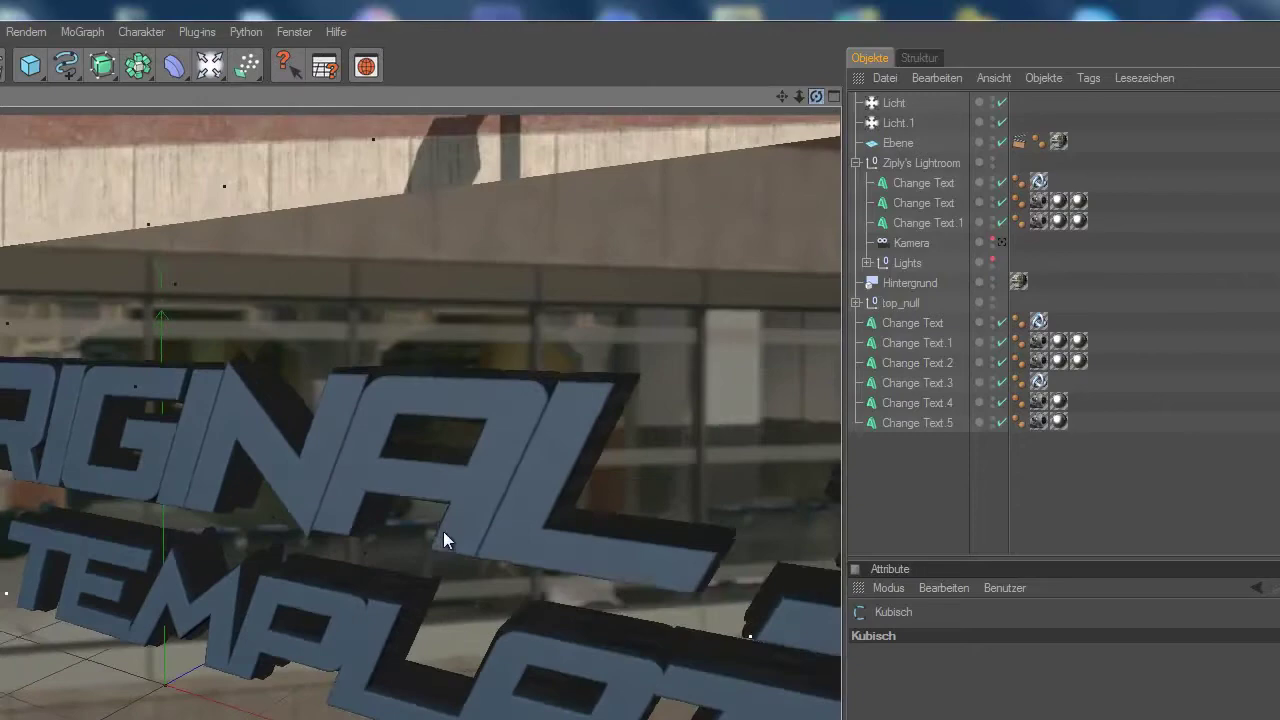
click(130, 262)
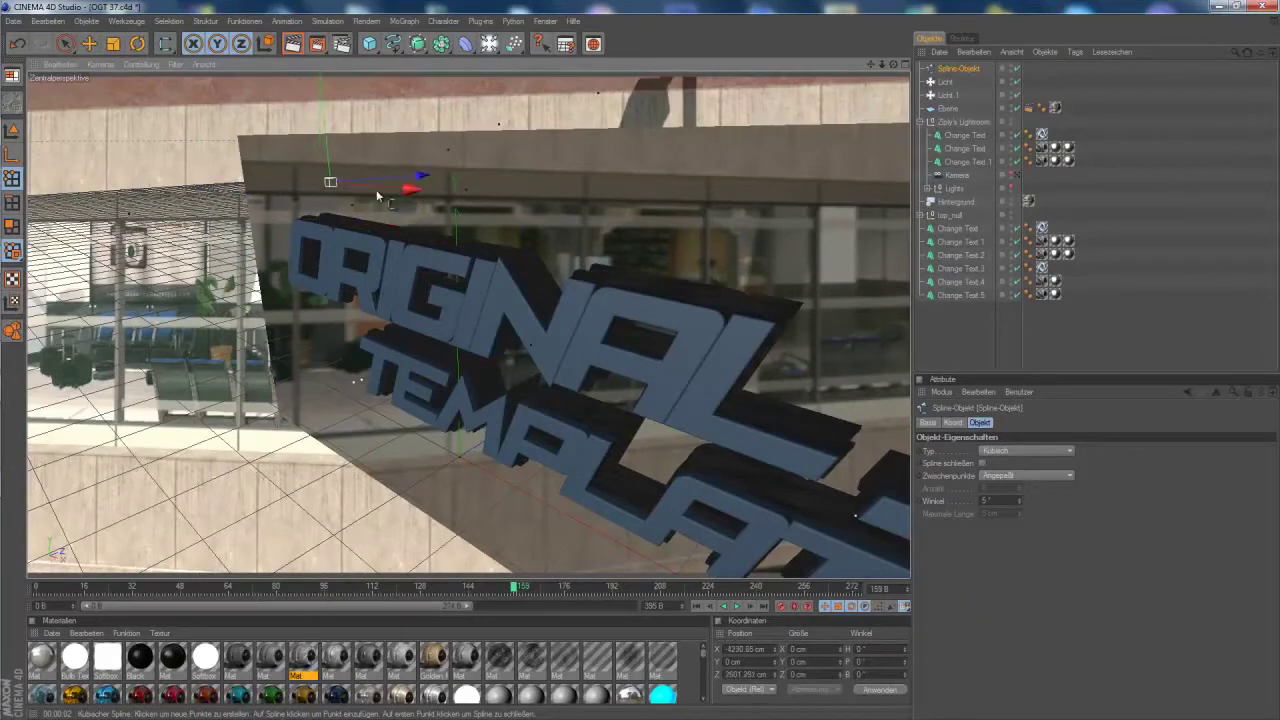
Step: Add a second spline point, move the points toward the sign, then delete the spline
click(471, 184)
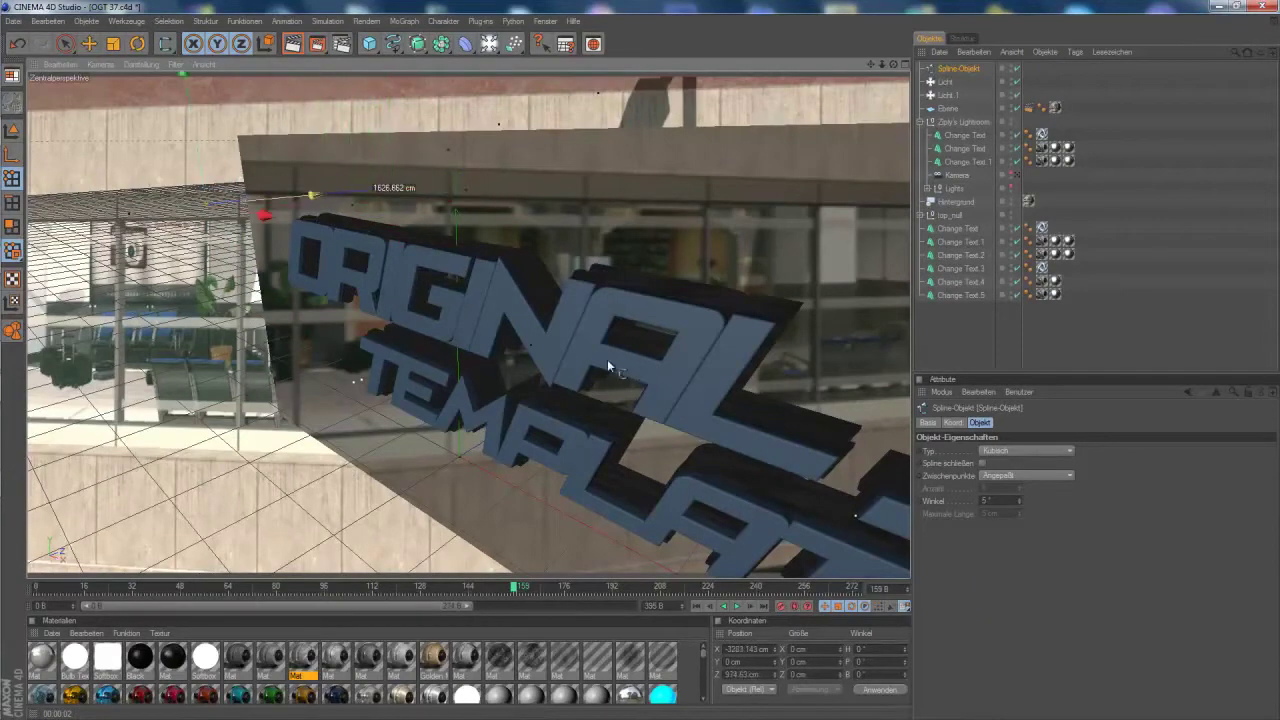
drag(898, 70, 424, 137)
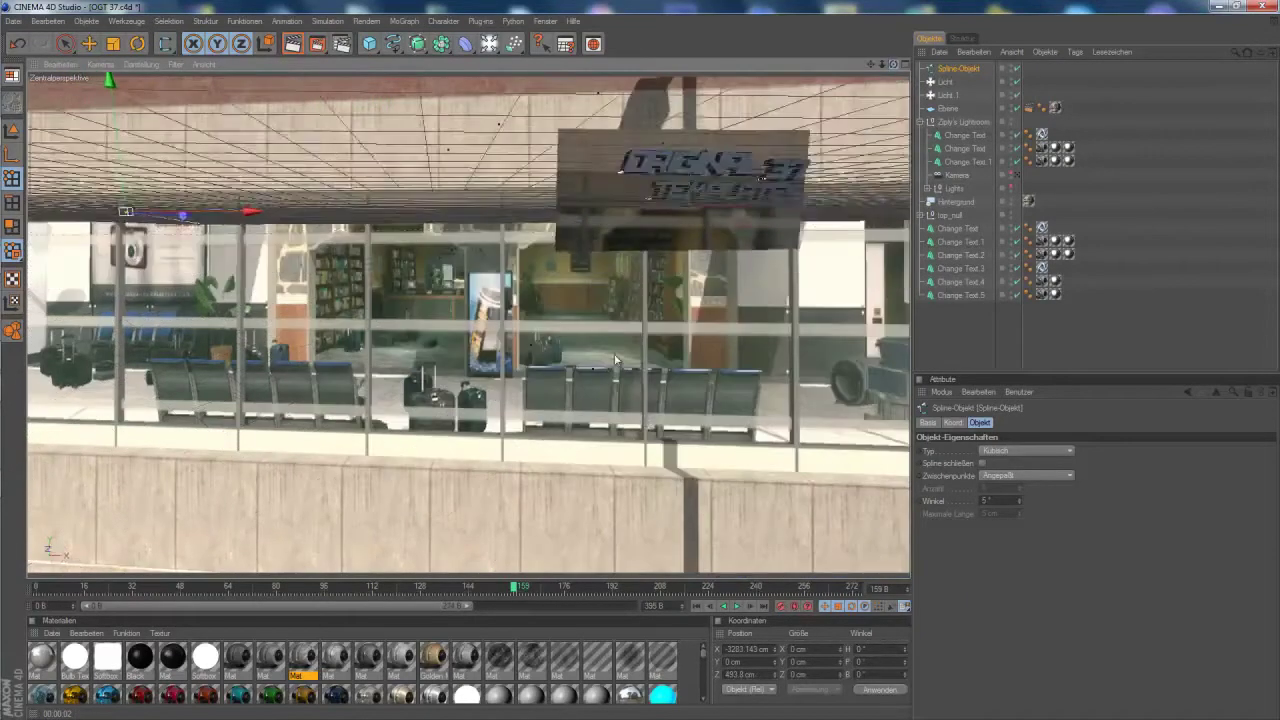
drag(257, 187, 380, 186)
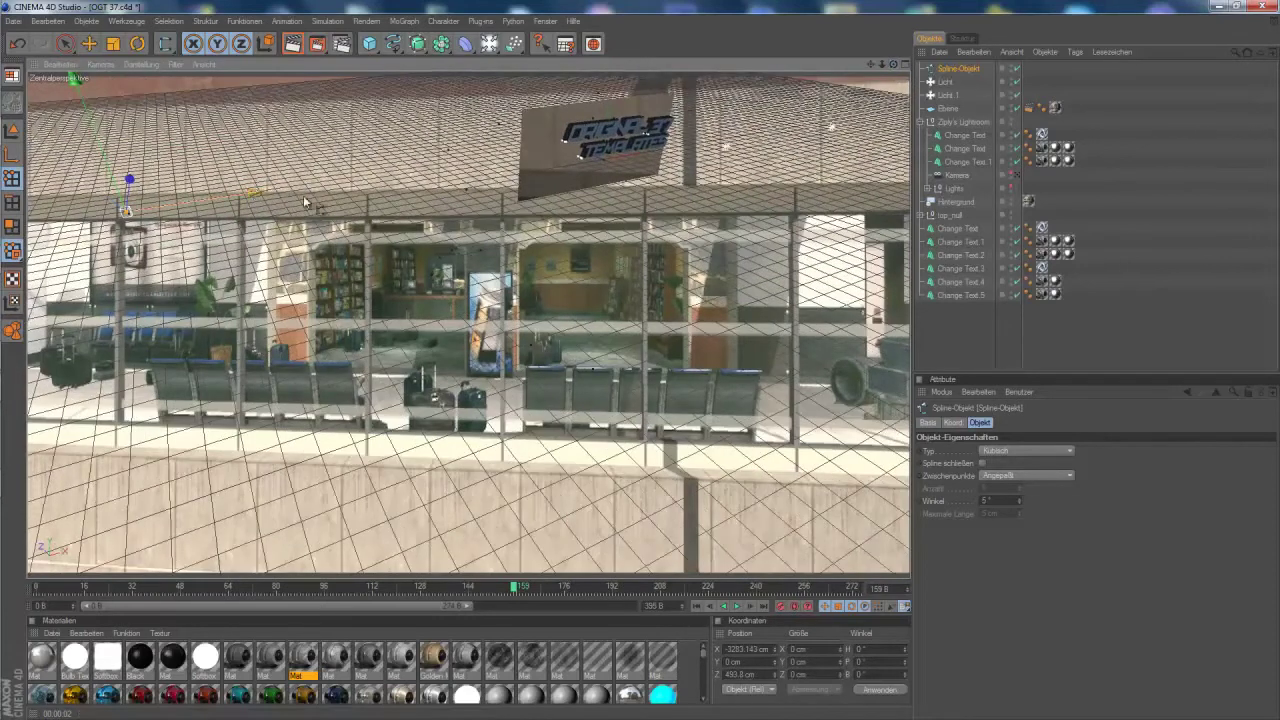
drag(290, 165, 440, 150)
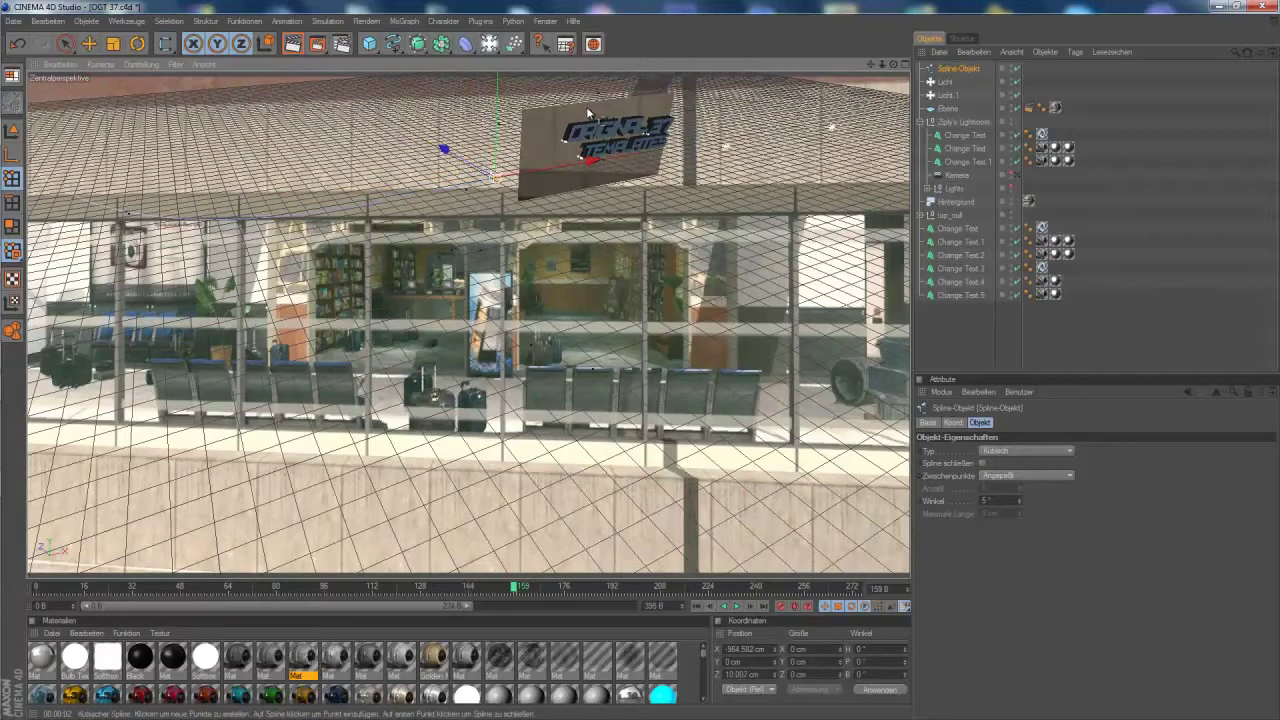
key(Delete)
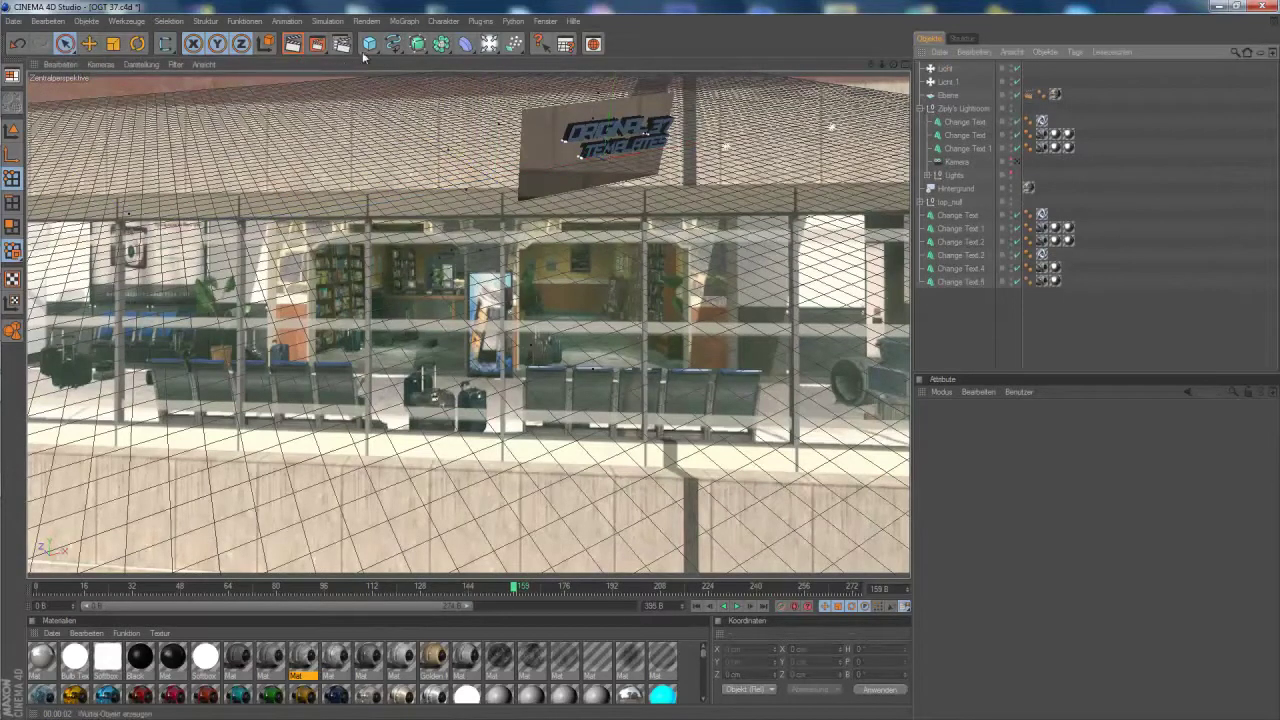
Step: Add a Bogen arc spline at frame 157 and move it in front of the text
click(393, 43)
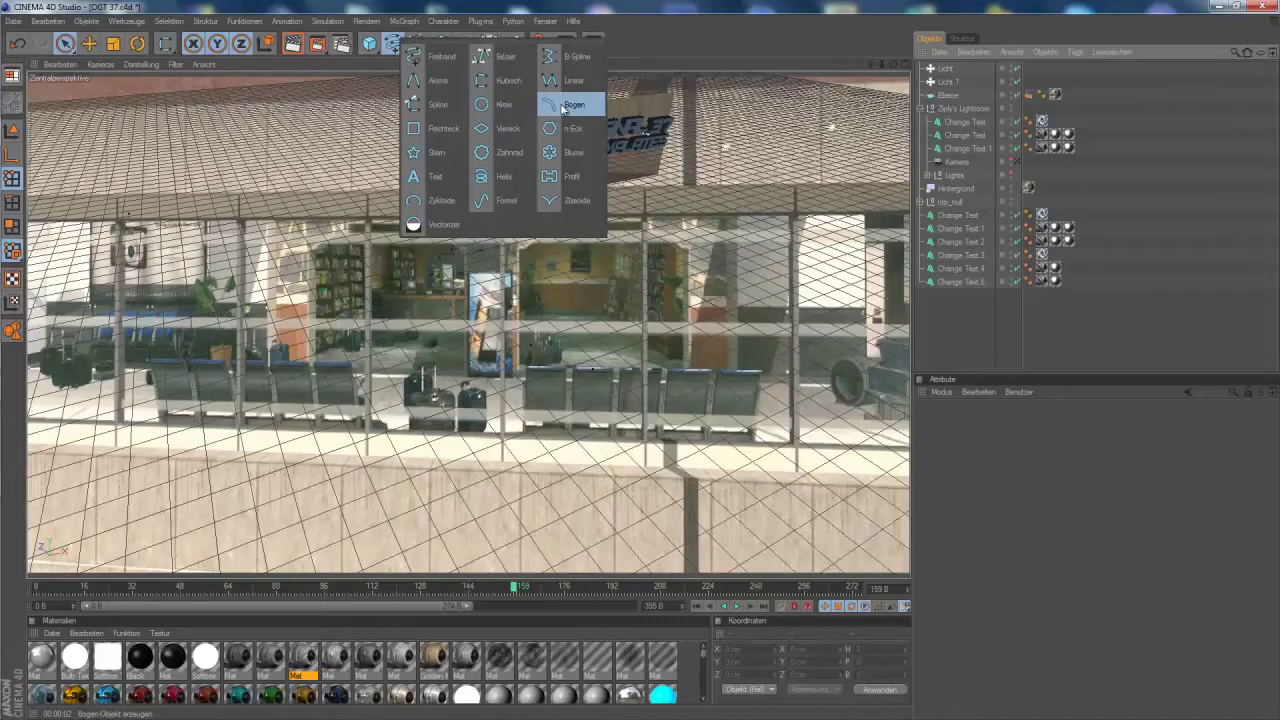
click(563, 106)
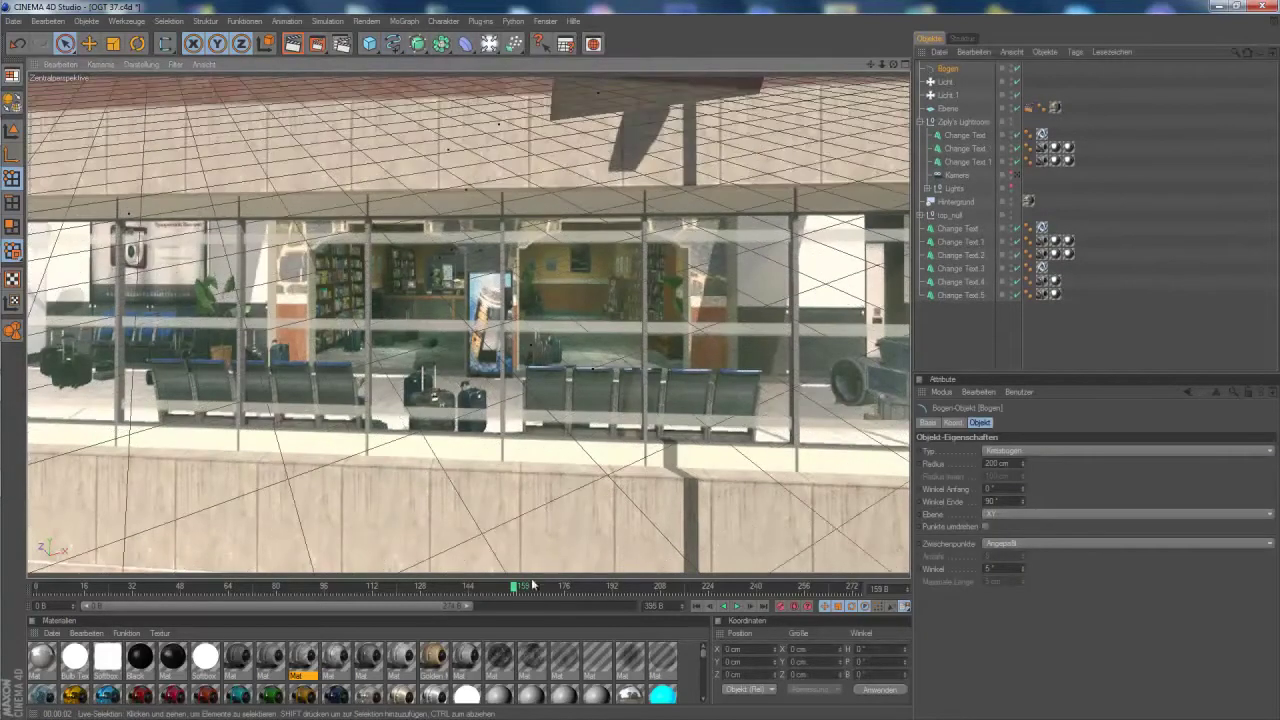
drag(533, 584, 508, 586)
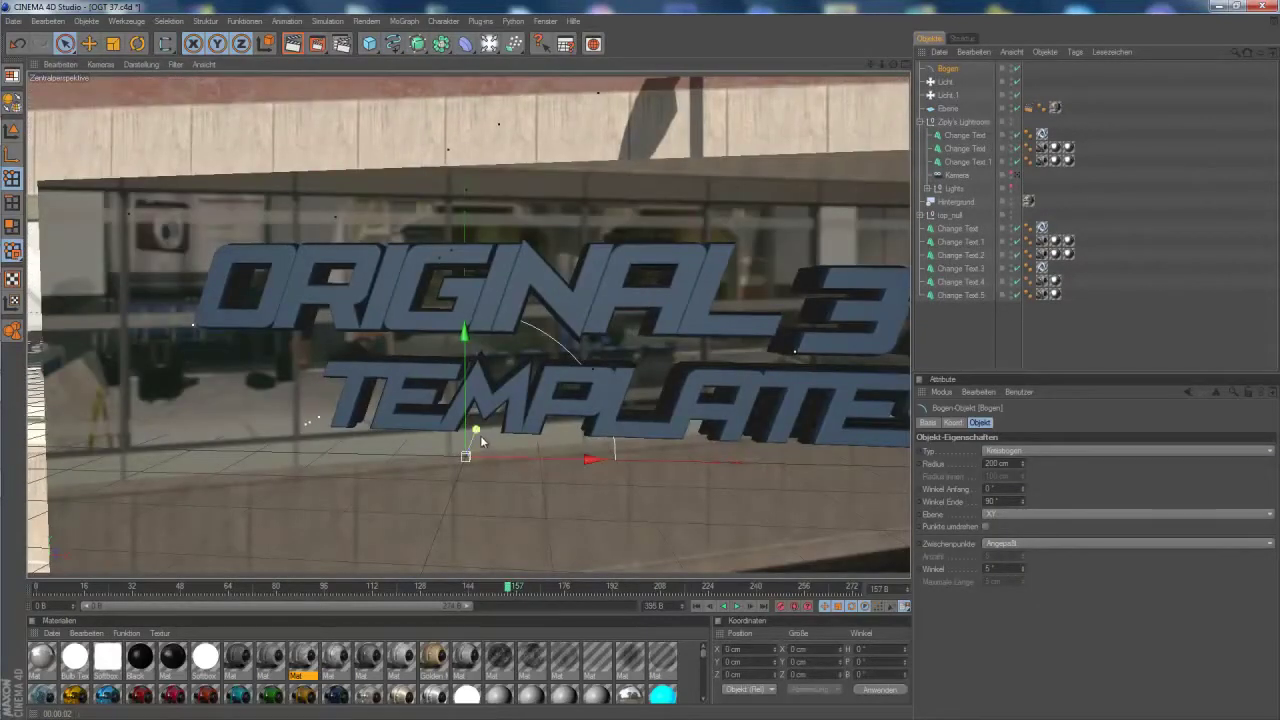
drag(480, 440, 461, 489)
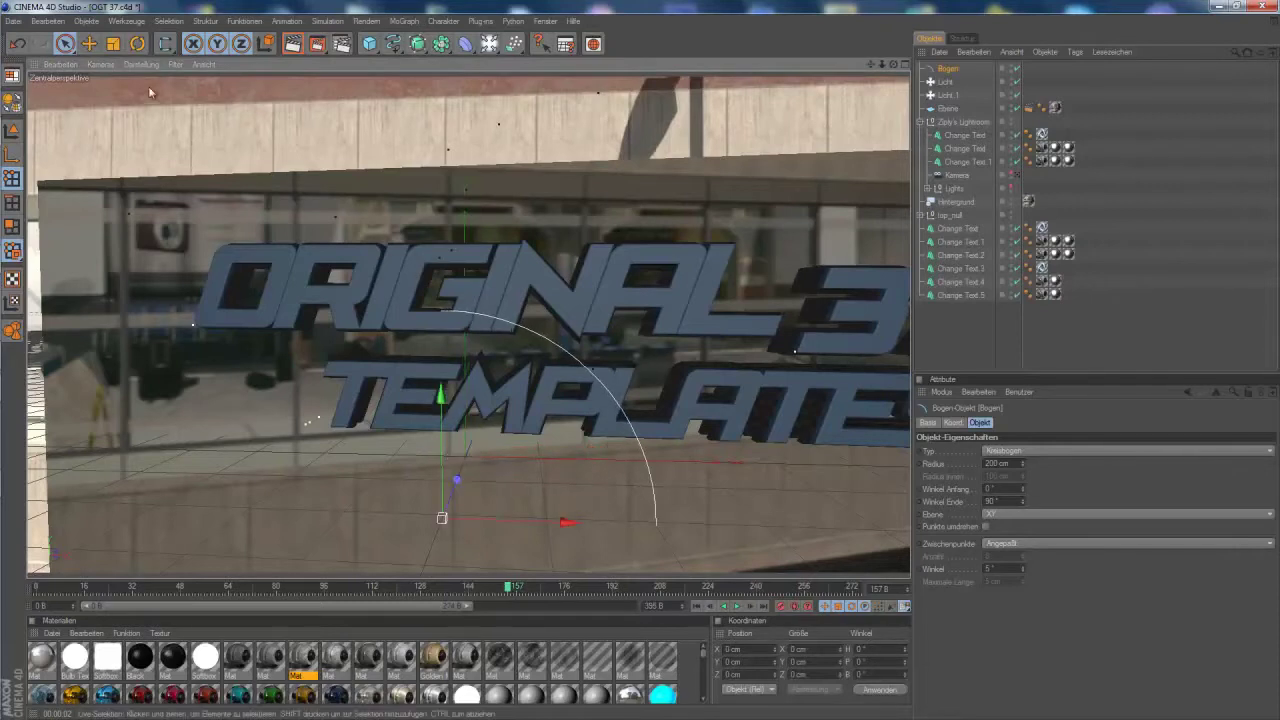
Step: Rotate the arc, undoing a pitch tilt, and bank it to about -9°
click(138, 44)
mouse_move(507, 535)
mouse_down()
mouse_move(435, 553)
mouse_move(433, 507)
mouse_up()
key(ctrl+z)
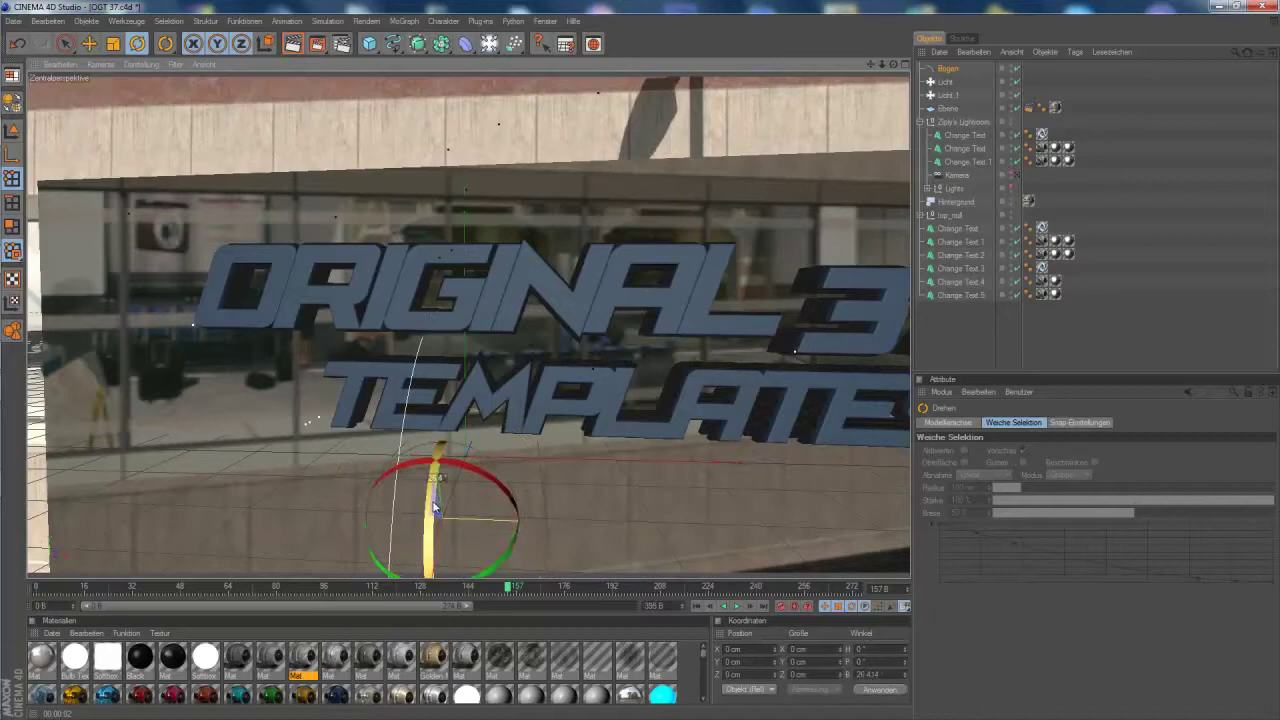
mouse_move(893, 64)
mouse_down()
mouse_move(646, 354)
mouse_move(326, 432)
mouse_up()
key(space)
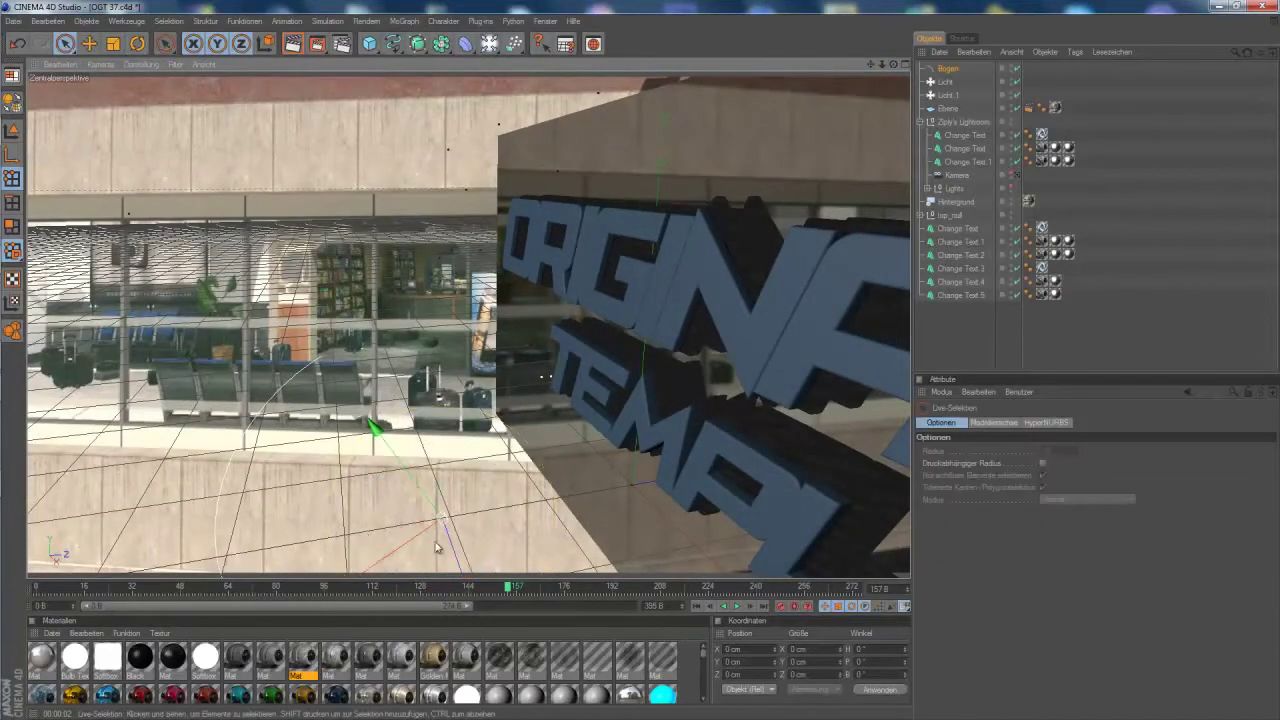
key(ctrl+z)
key(ctrl+z)
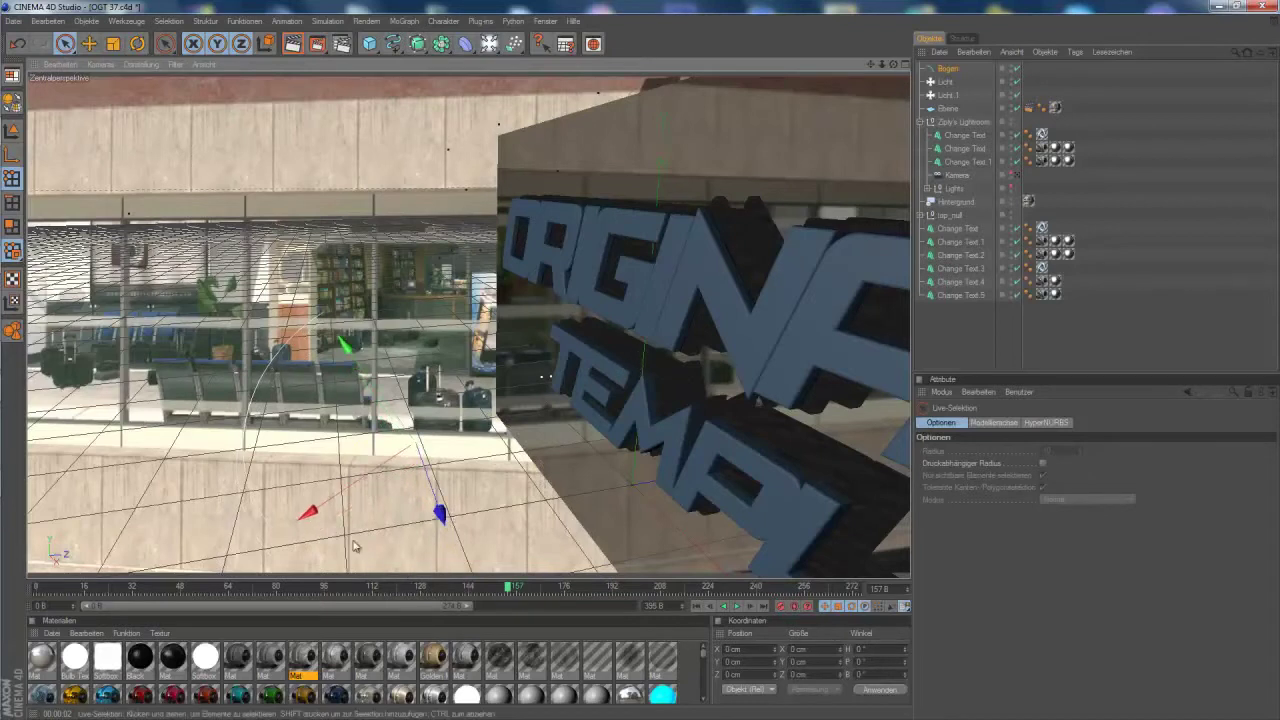
key(ctrl+z)
key(ctrl+z)
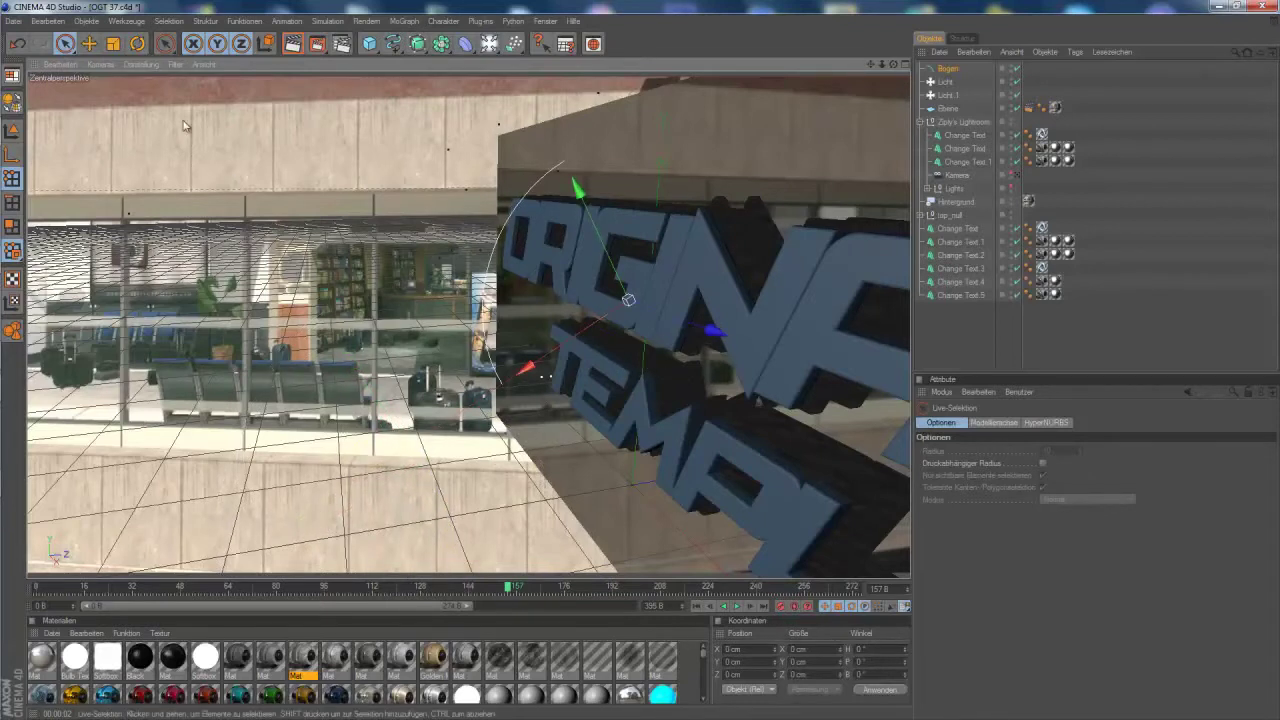
key(r)
drag(580, 304, 575, 295)
key(ctrl+z)
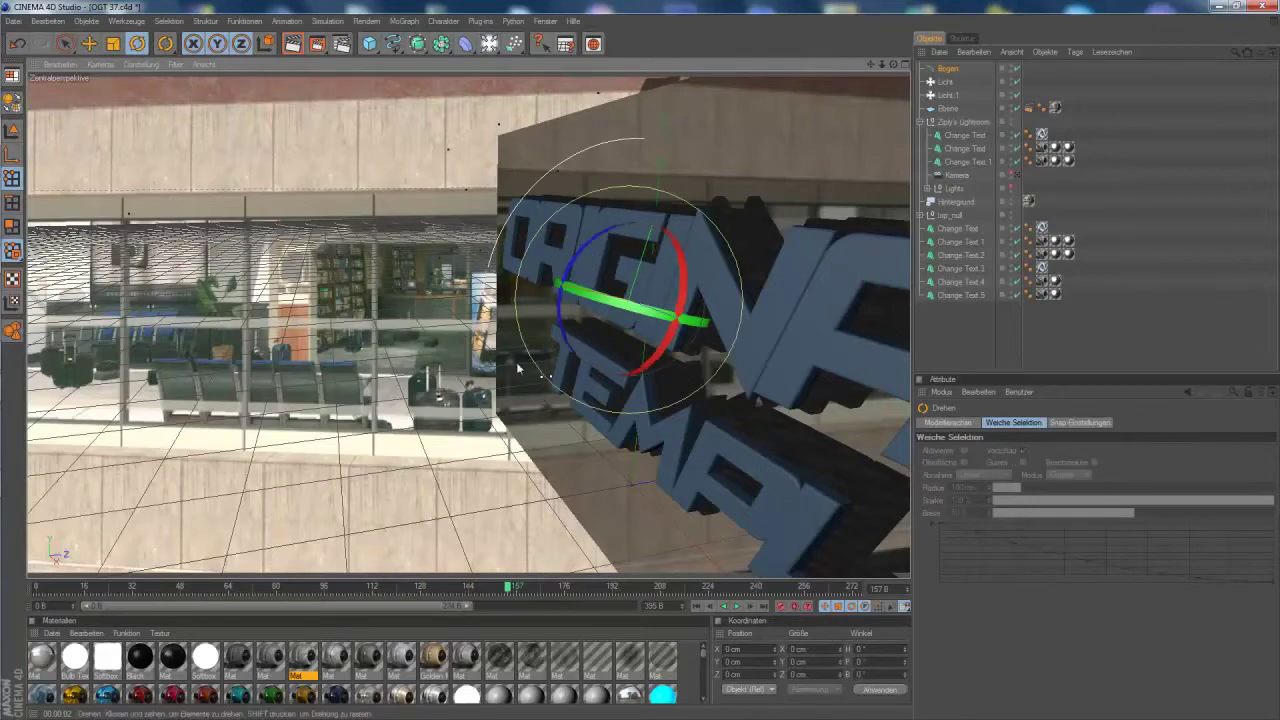
mouse_move(518, 368)
alt+mouse_down()
mouse_move(640, 368)
mouse_move(578, 232)
alt+mouse_up()
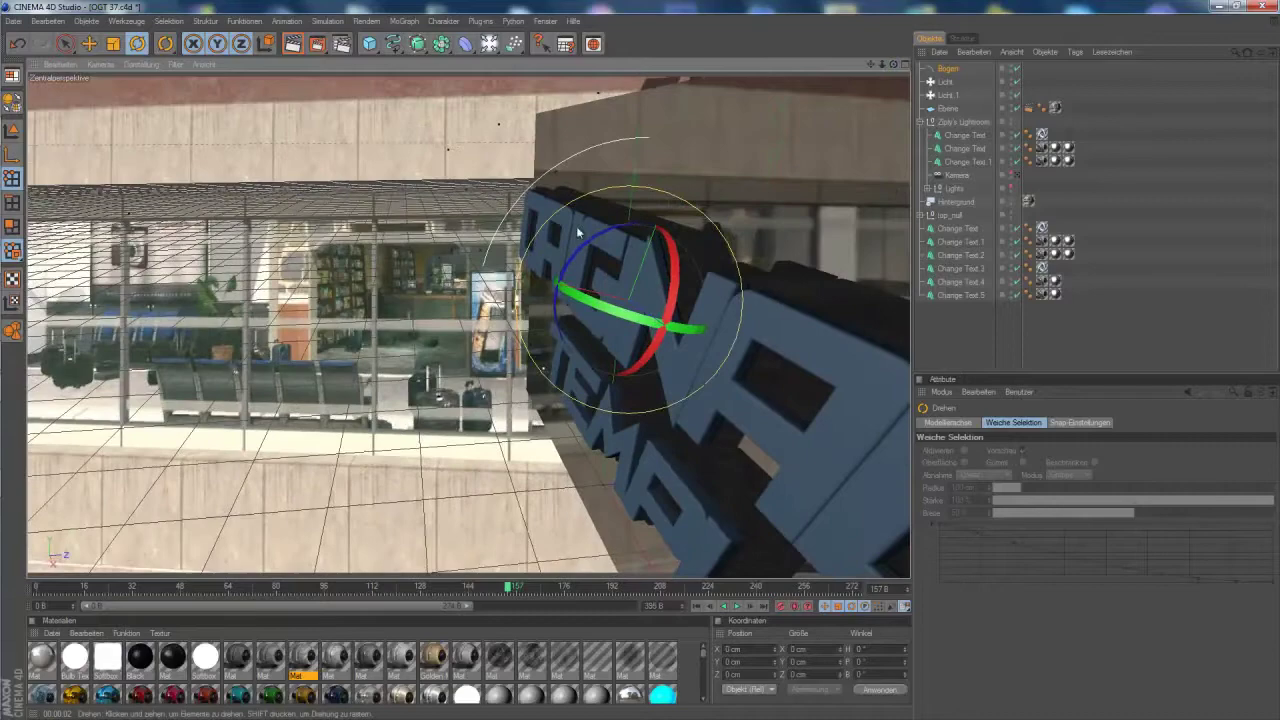
Step: Set the Bogen-Objekt's Winkel Anfang to -114° and scrub back to frame 120
click(947, 68)
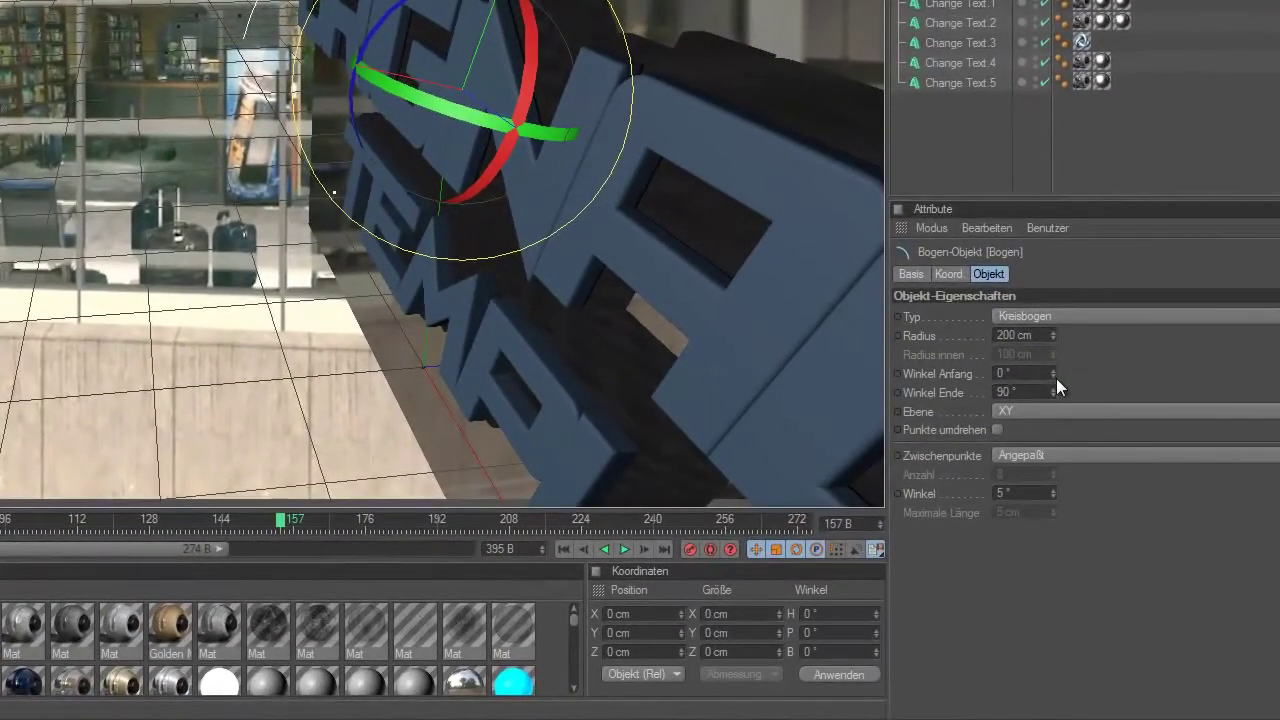
drag(1051, 377, 1051, 379)
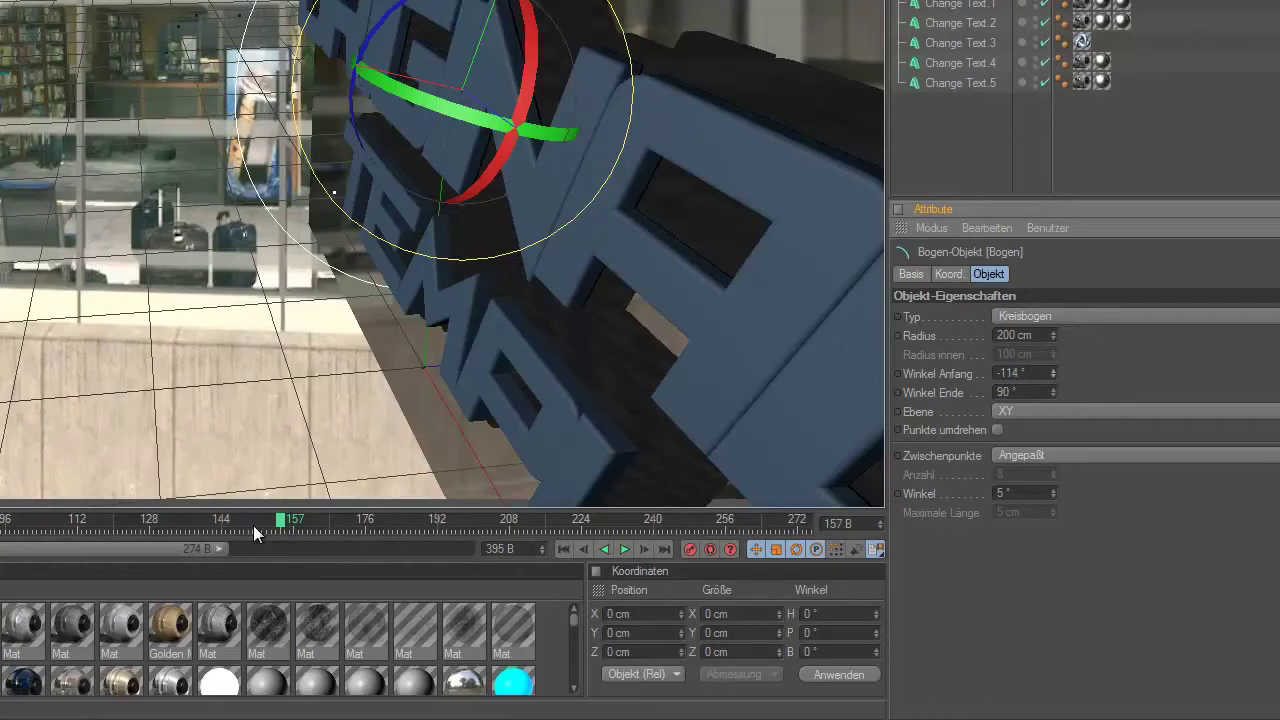
drag(271, 524, 113, 519)
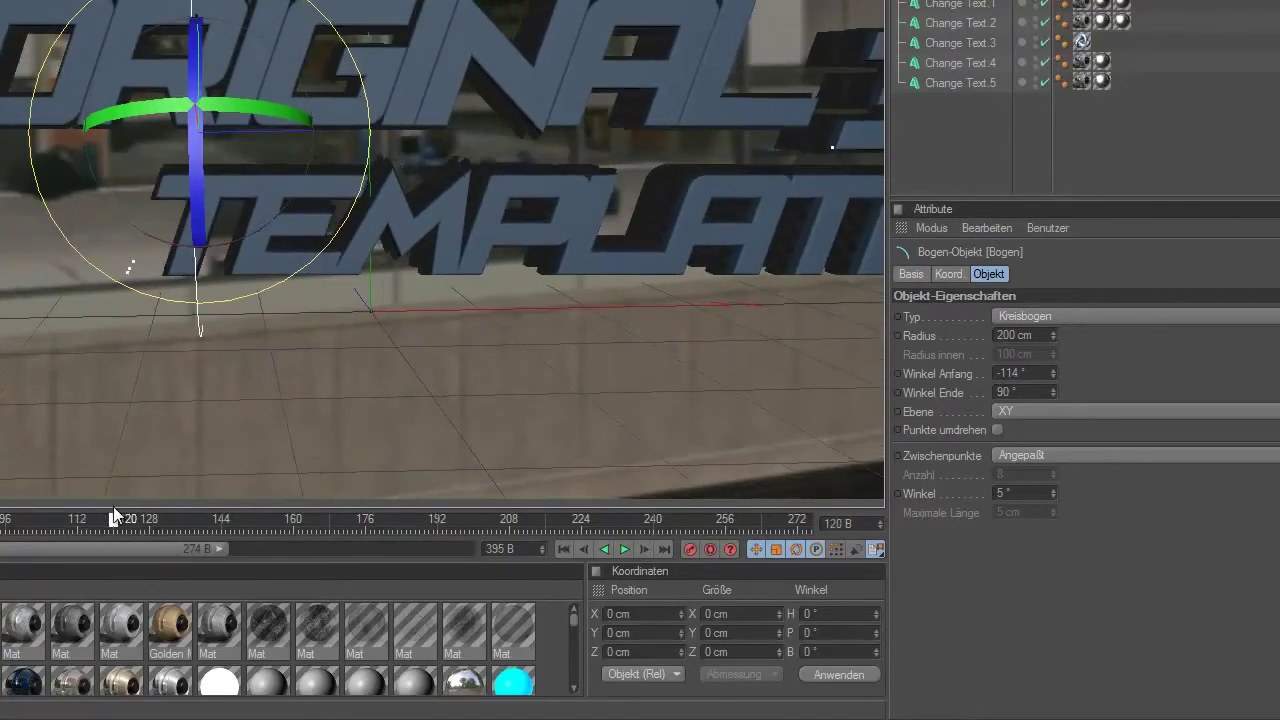
Step: Add a Reeper X object from Plug-ins and drag the Bogen arc into it
key(9)
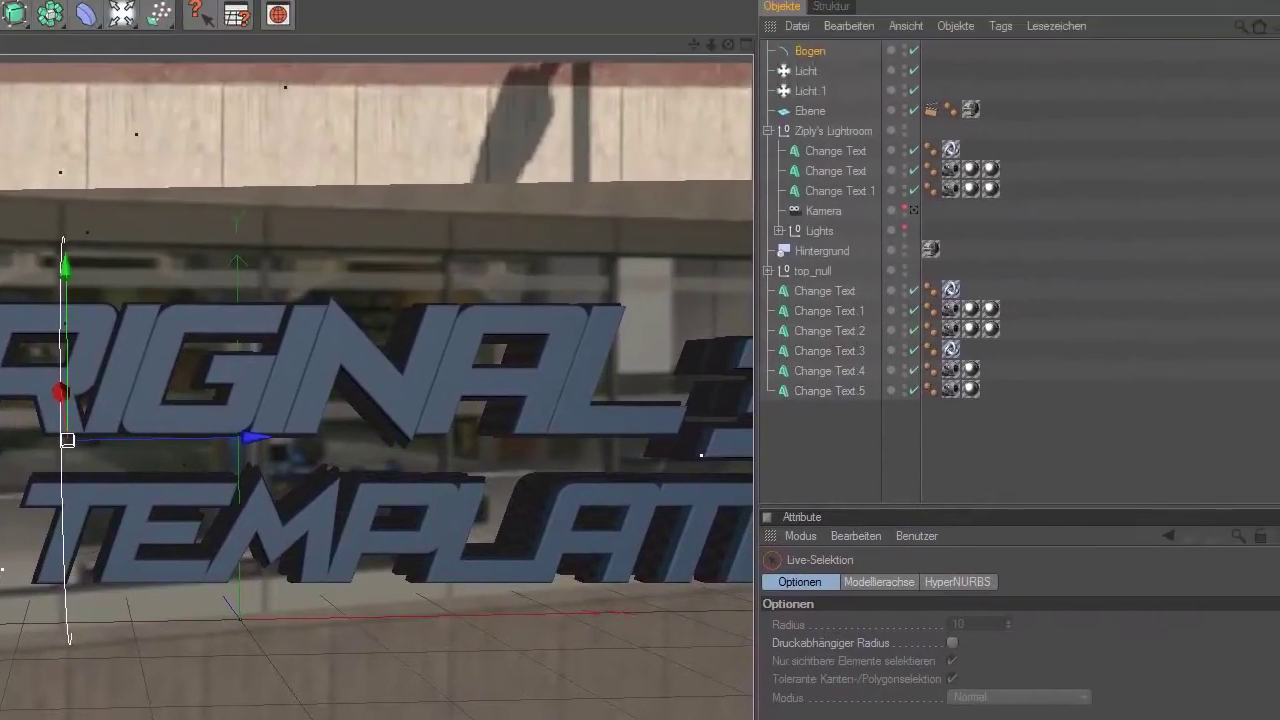
click(88, 32)
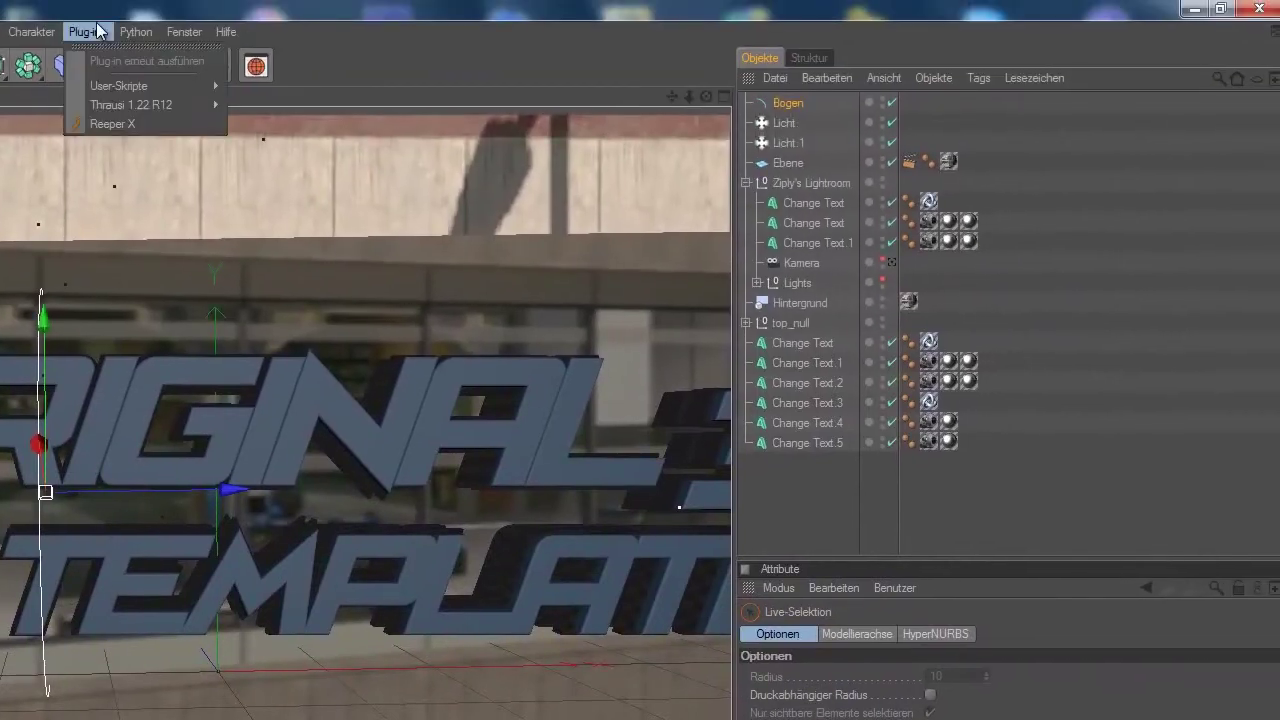
click(98, 32)
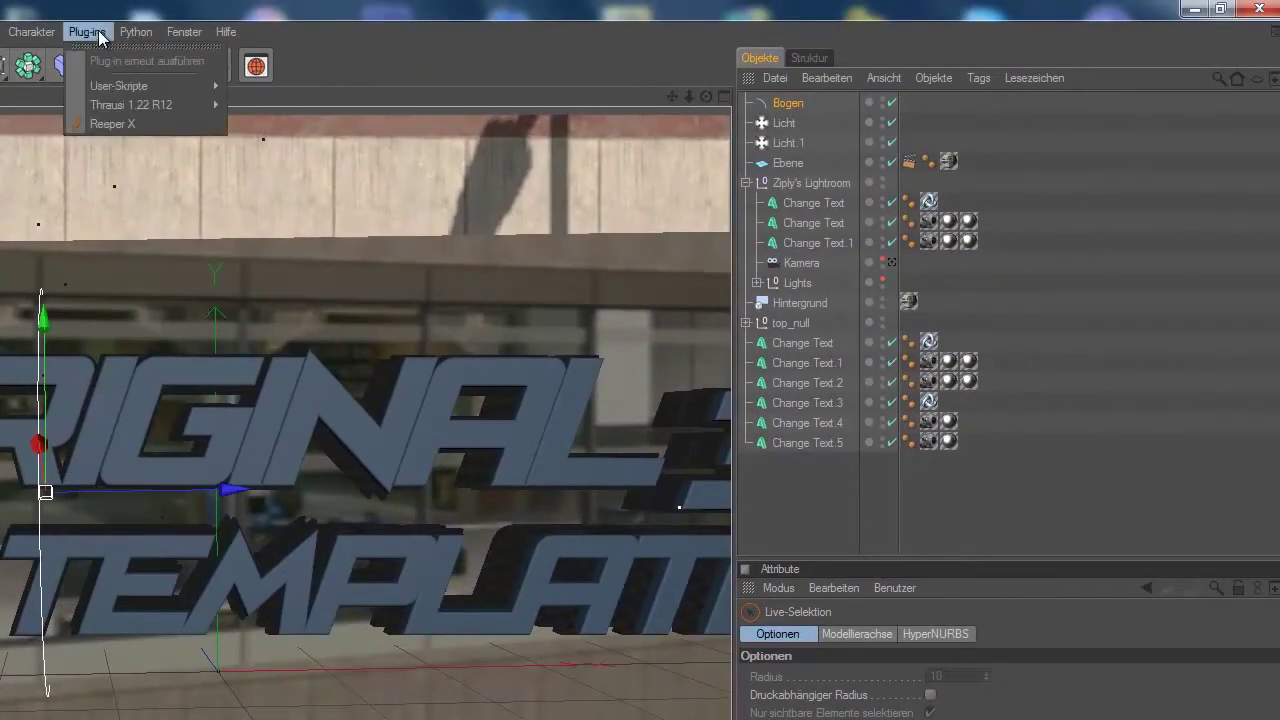
click(112, 124)
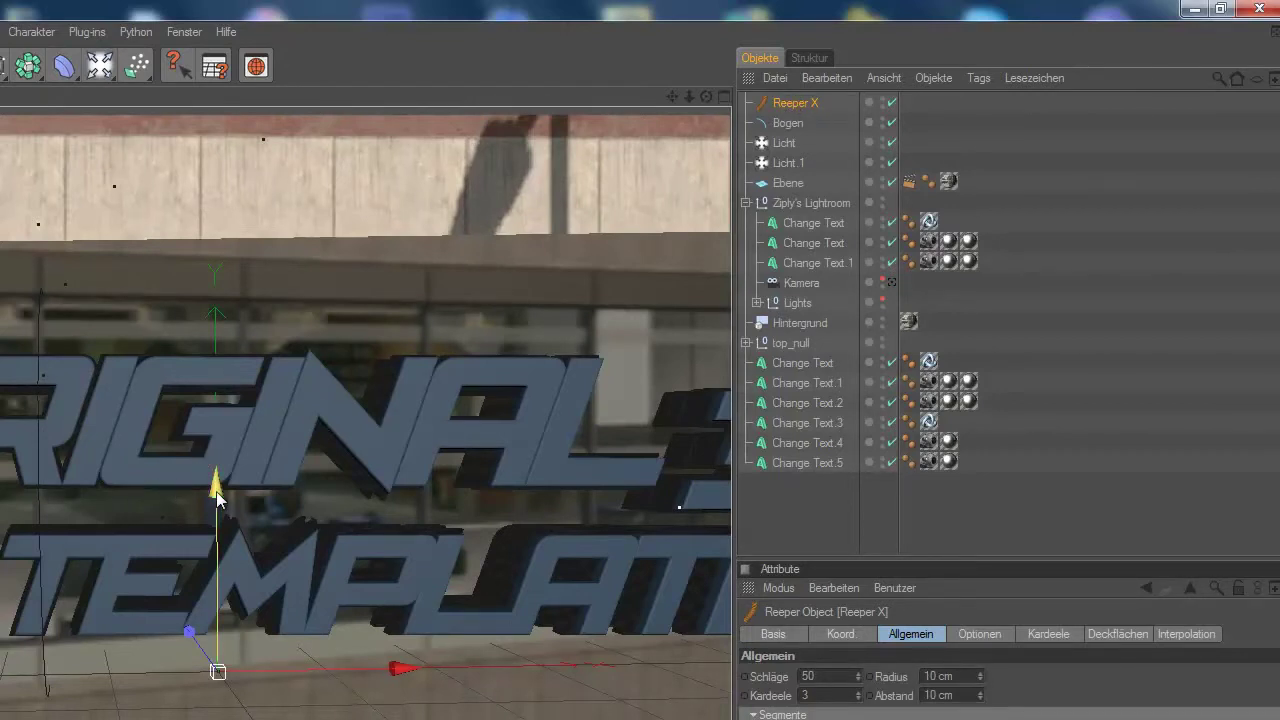
click(788, 124)
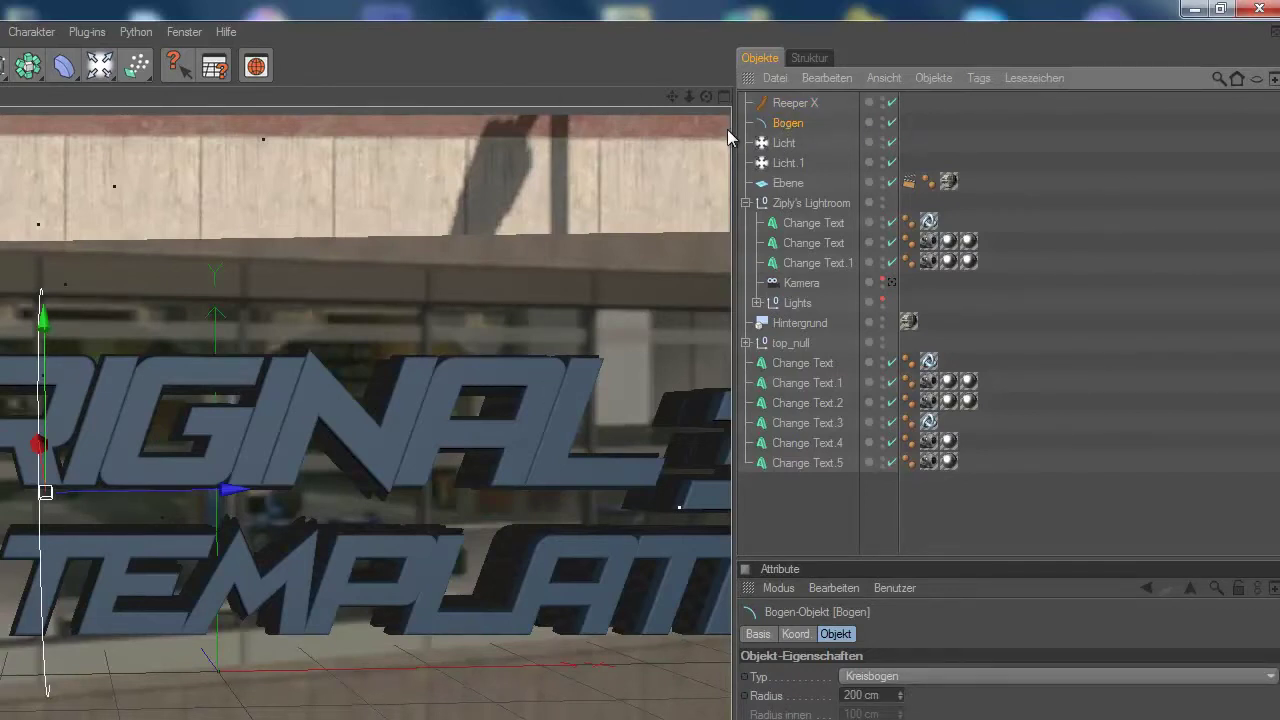
drag(783, 128, 801, 110)
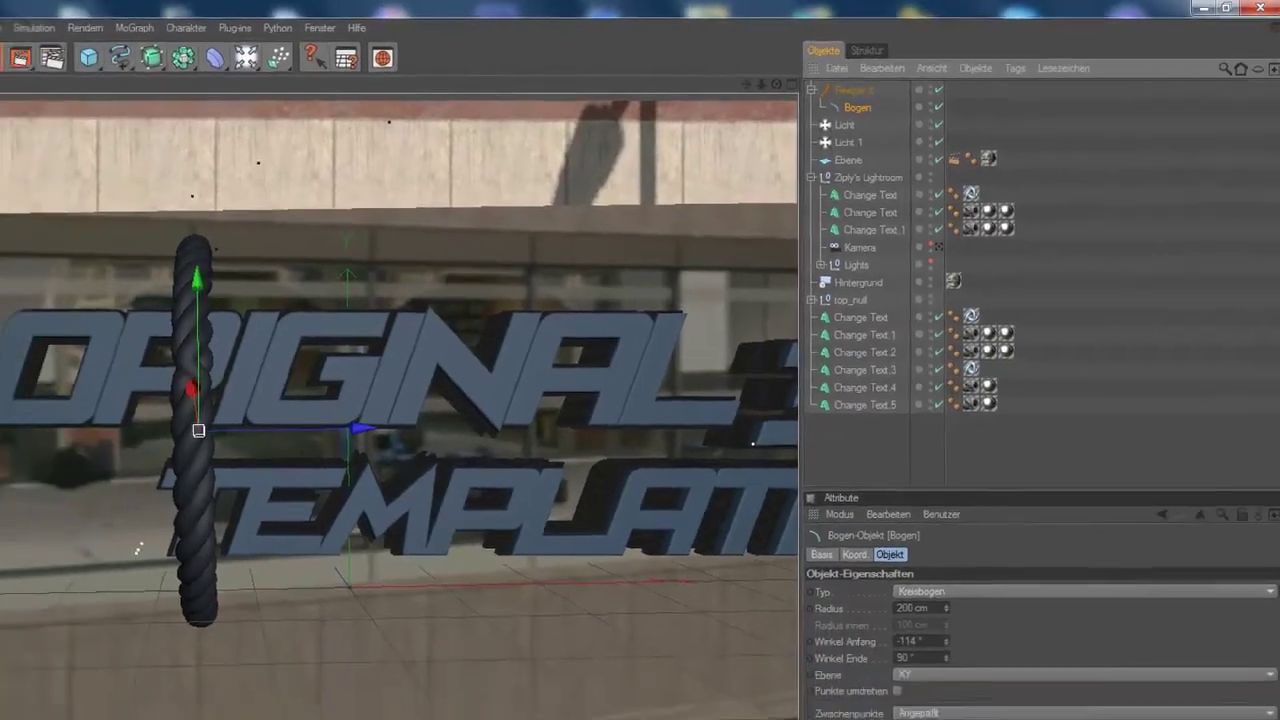
Step: Apply the Mat material to Reeper X and set Radius 5 cm, Abstand 17 cm
click(465, 660)
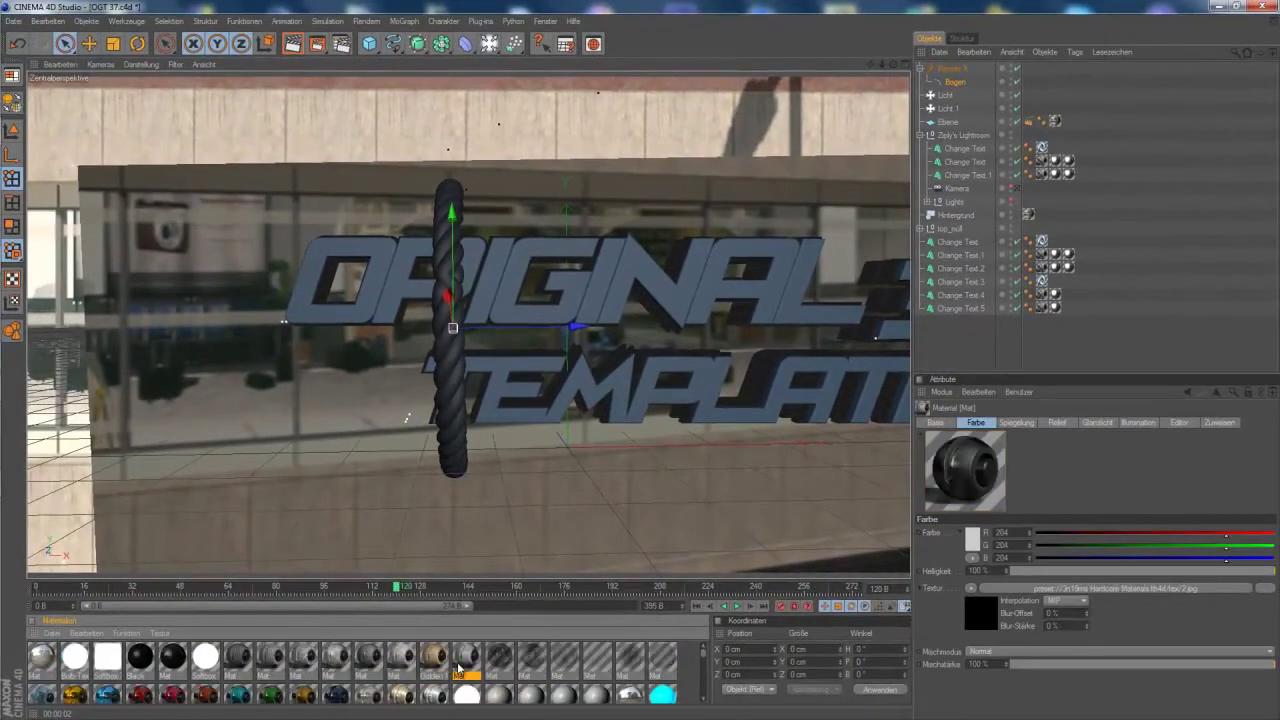
drag(455, 418, 450, 412)
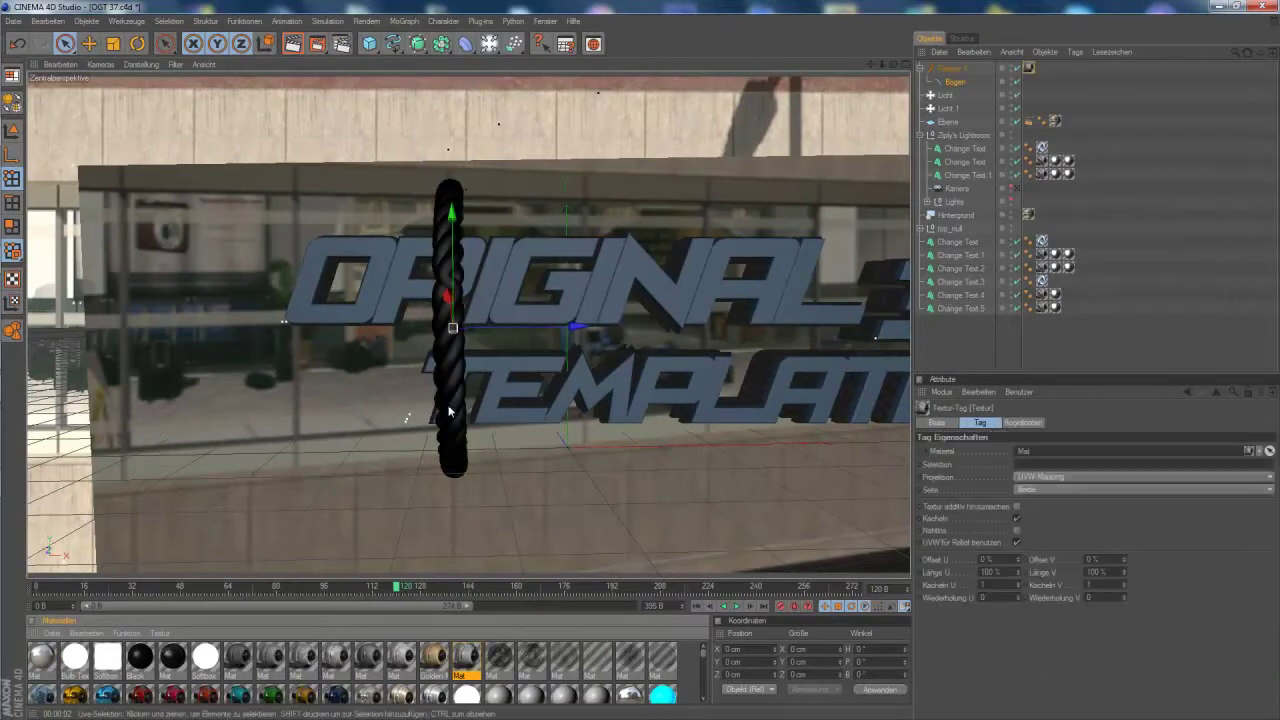
click(949, 68)
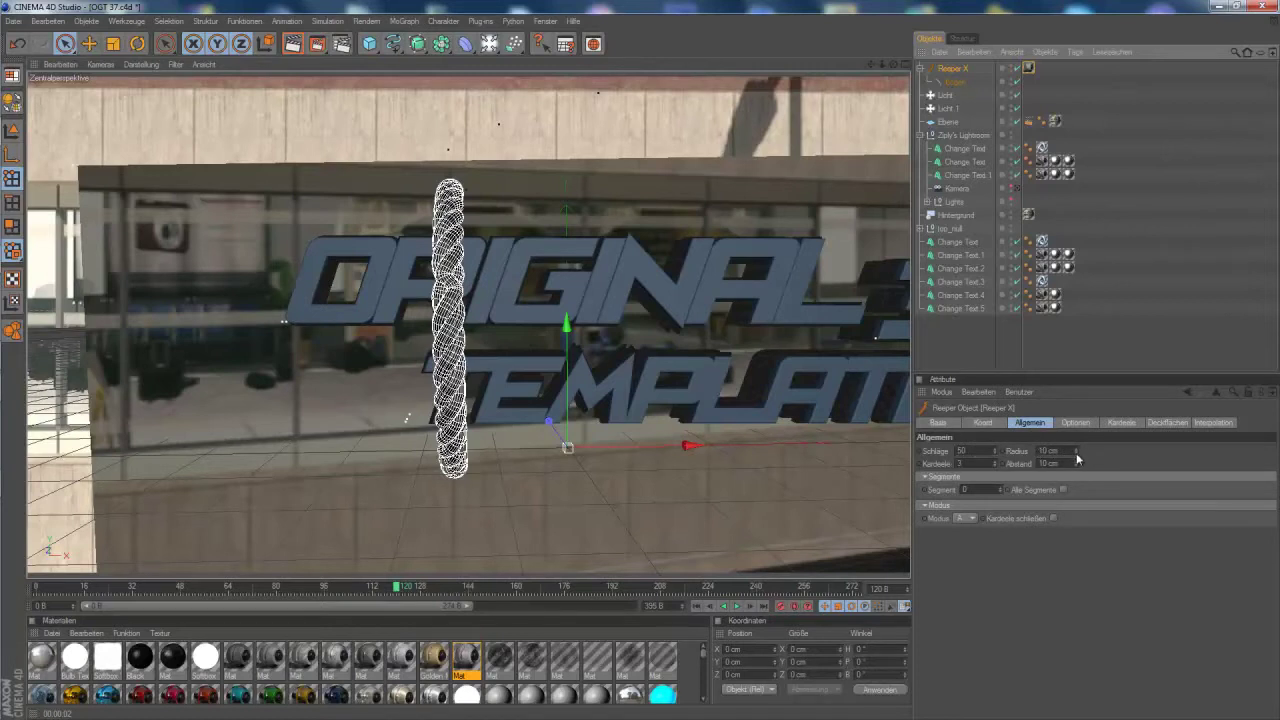
drag(1077, 455, 1077, 458)
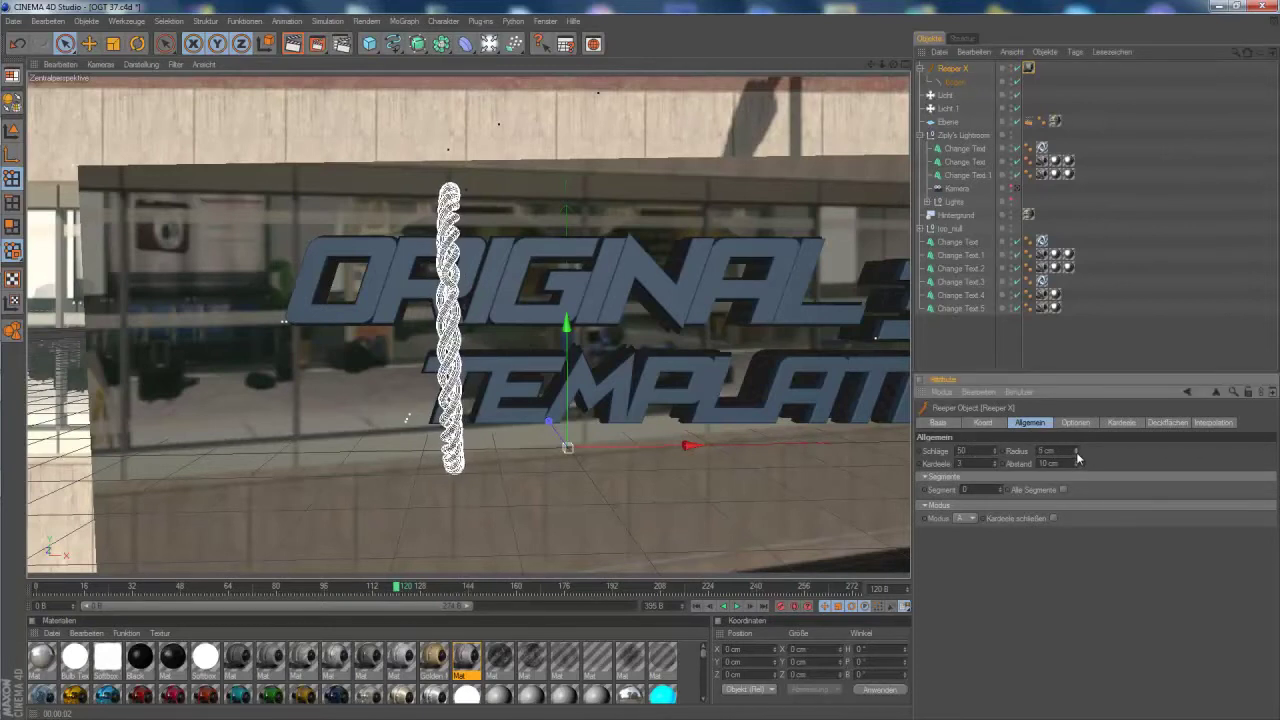
drag(1075, 465, 1076, 466)
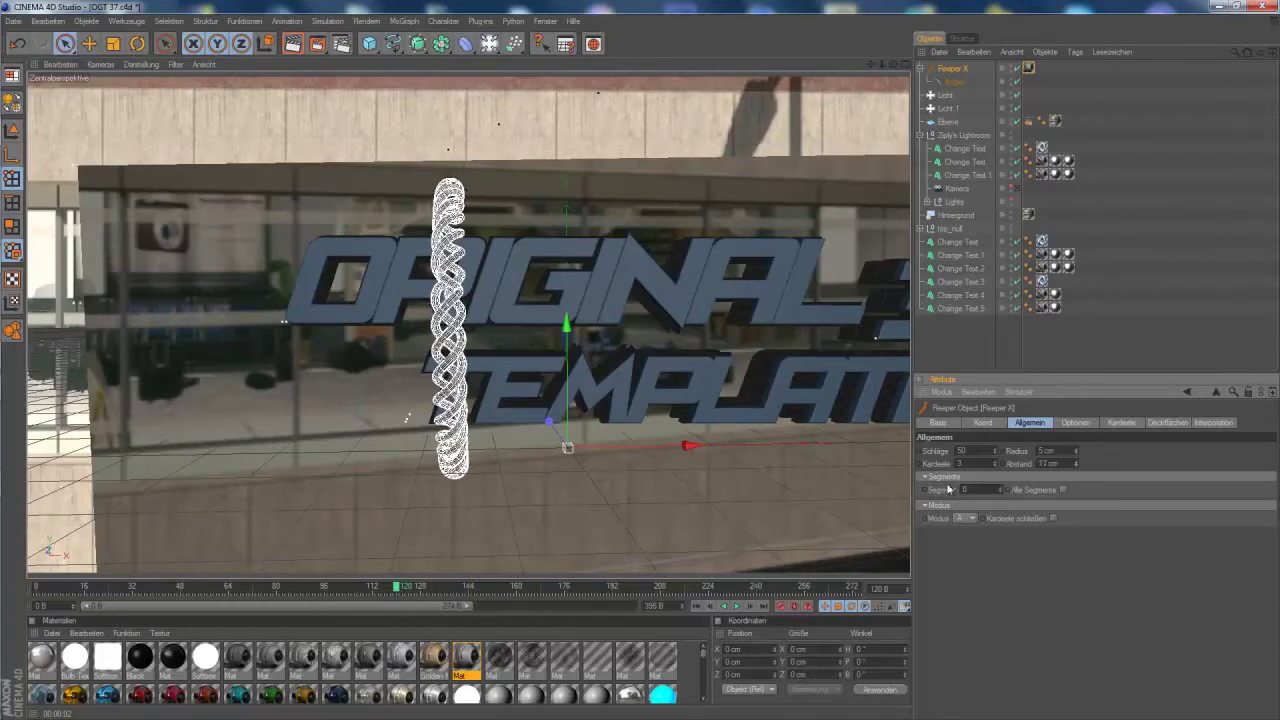
Step: Render an interactive preview of the rope, then compare it with the finished YouTube video
click(292, 44)
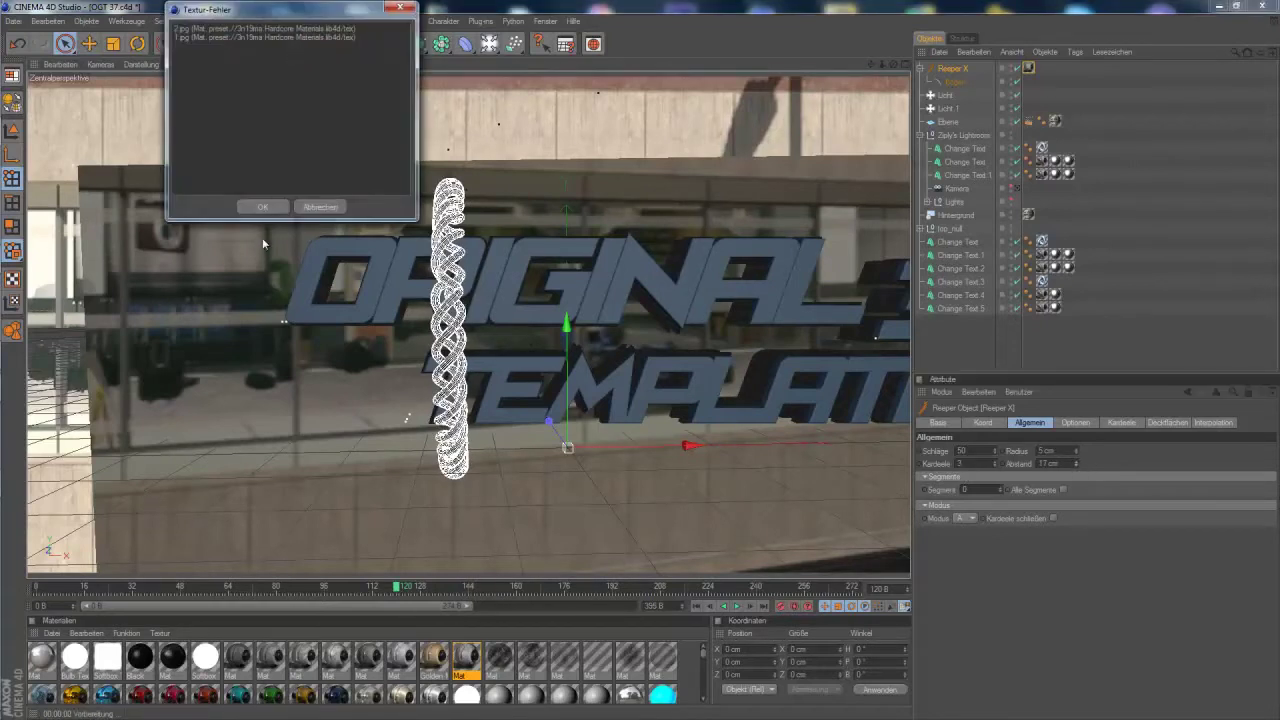
click(264, 209)
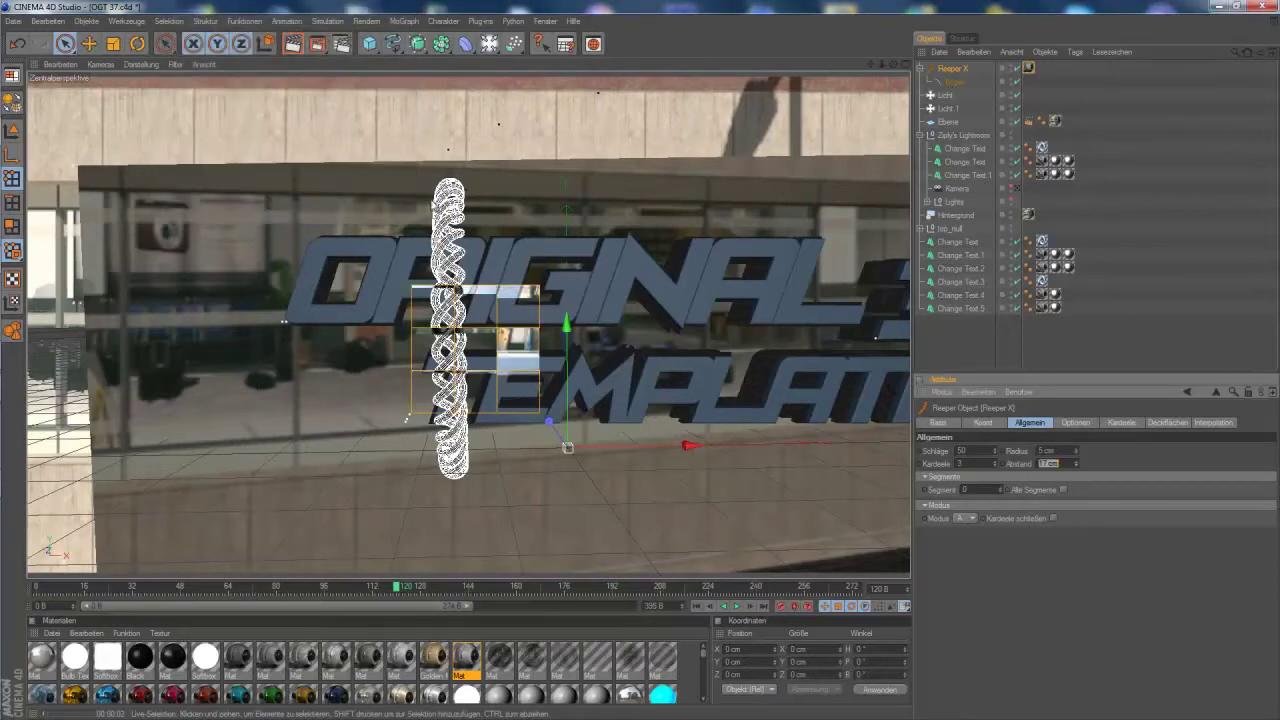
mouse_move(19, 419)
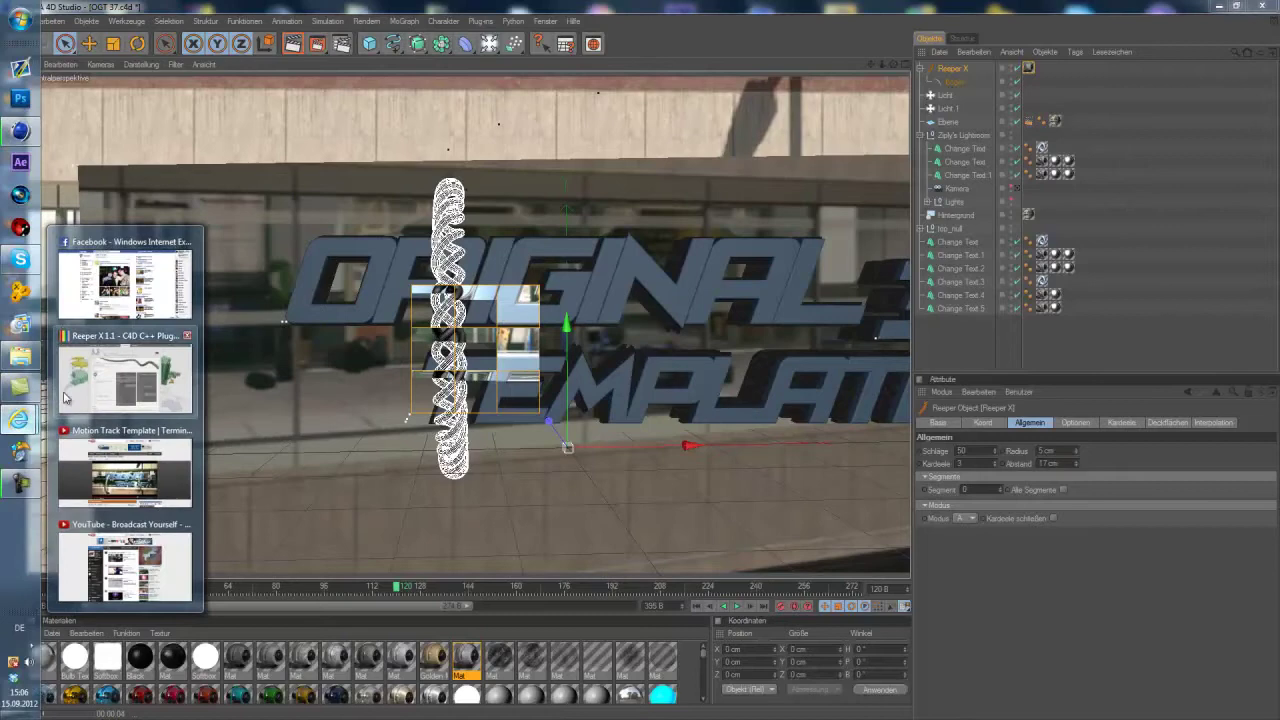
click(96, 440)
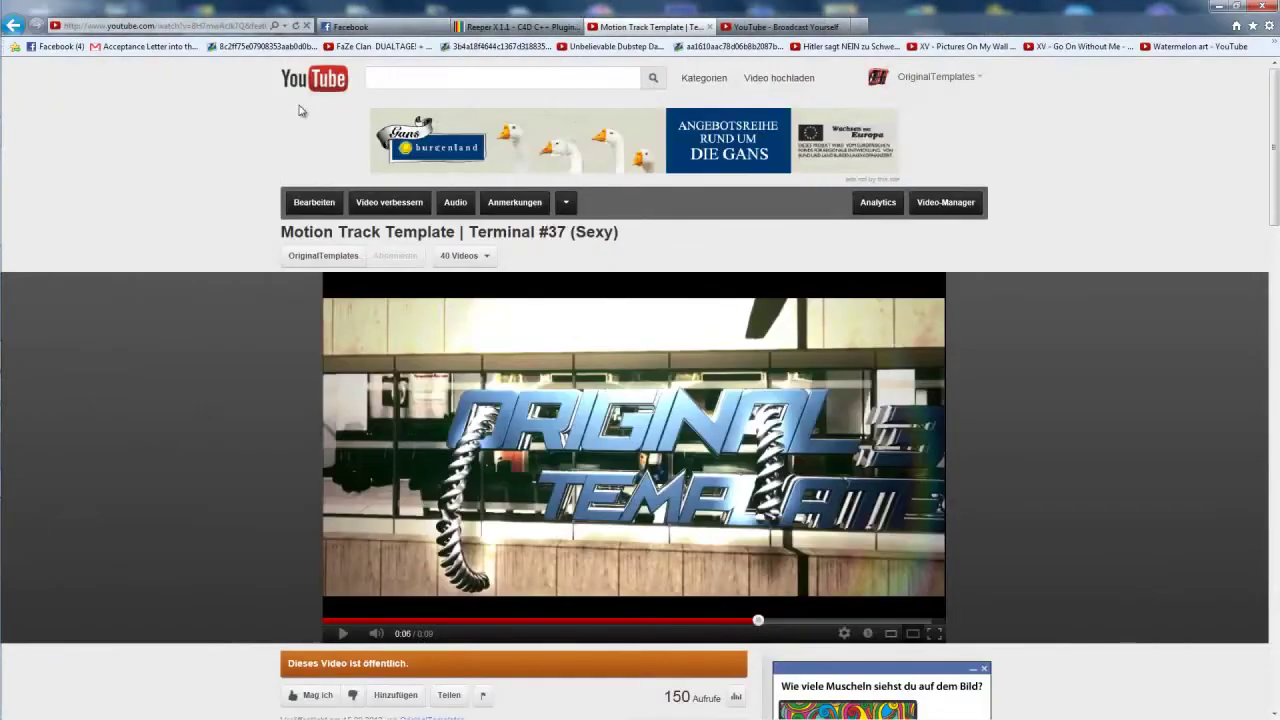
scroll(423, 417, down, 2)
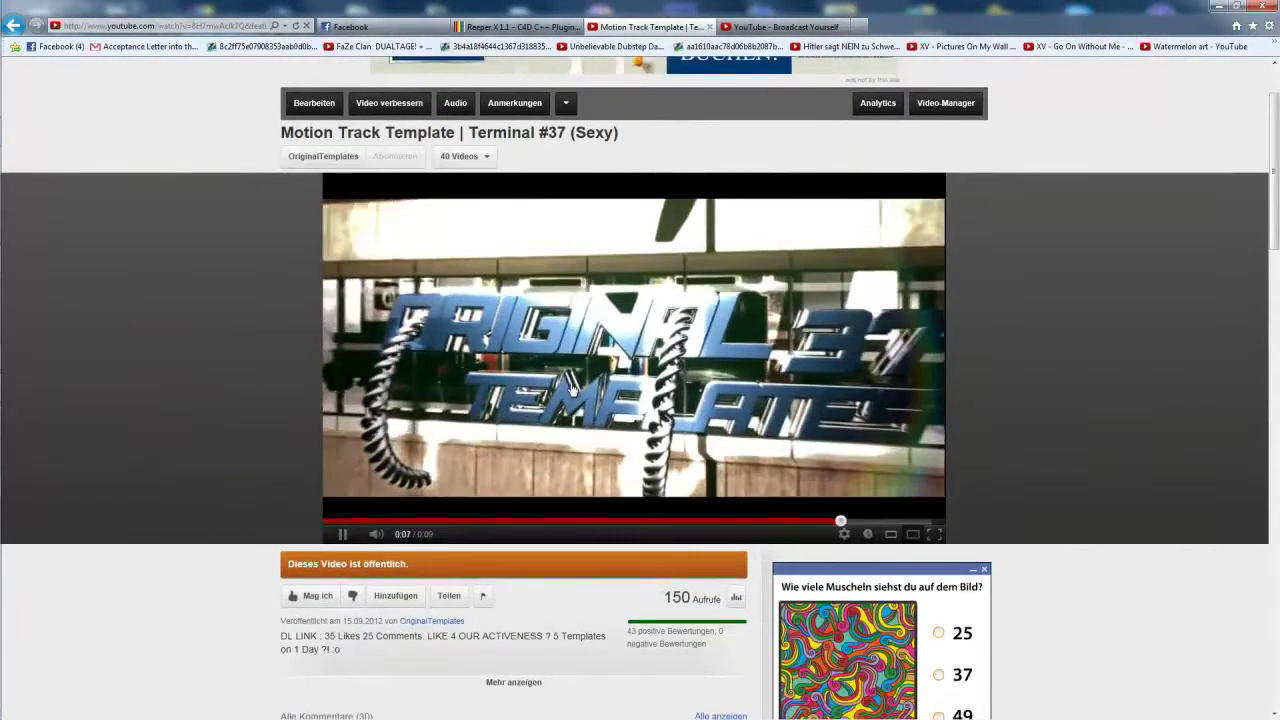
click(21, 136)
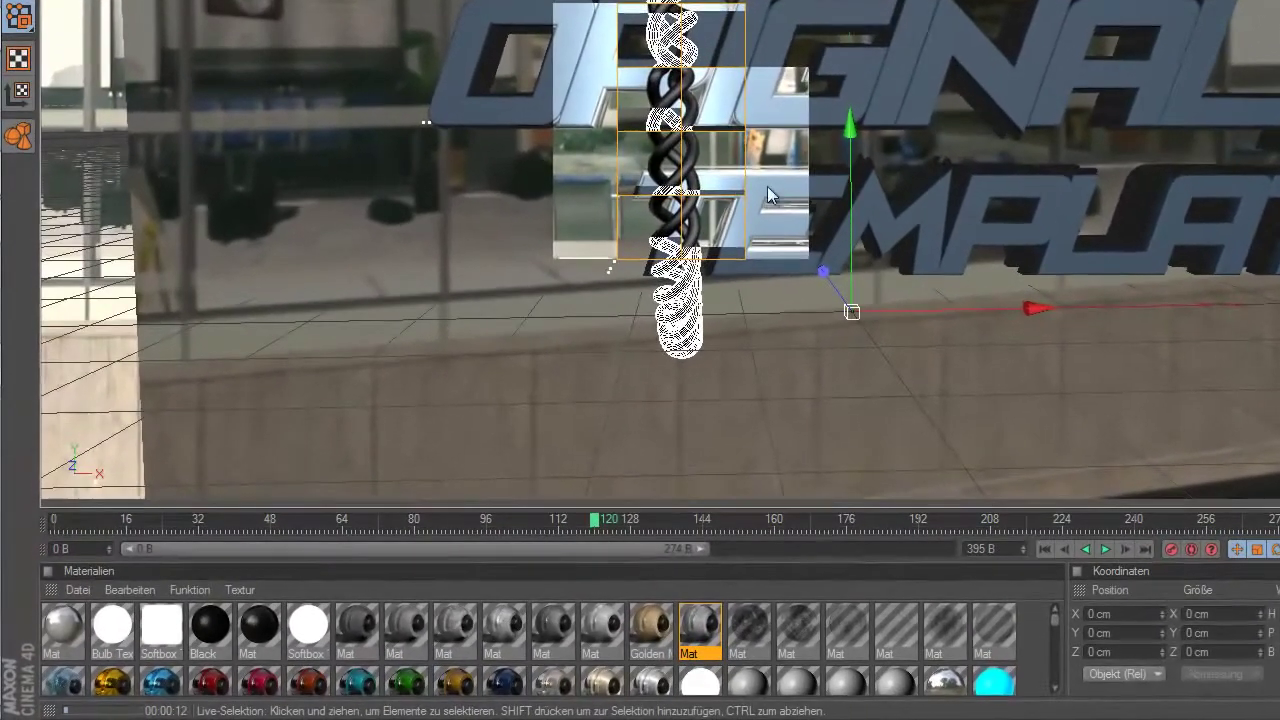
Step: Scrub the timeline back to frame 69 to review the rope beside the text
drag(594, 519, 329, 519)
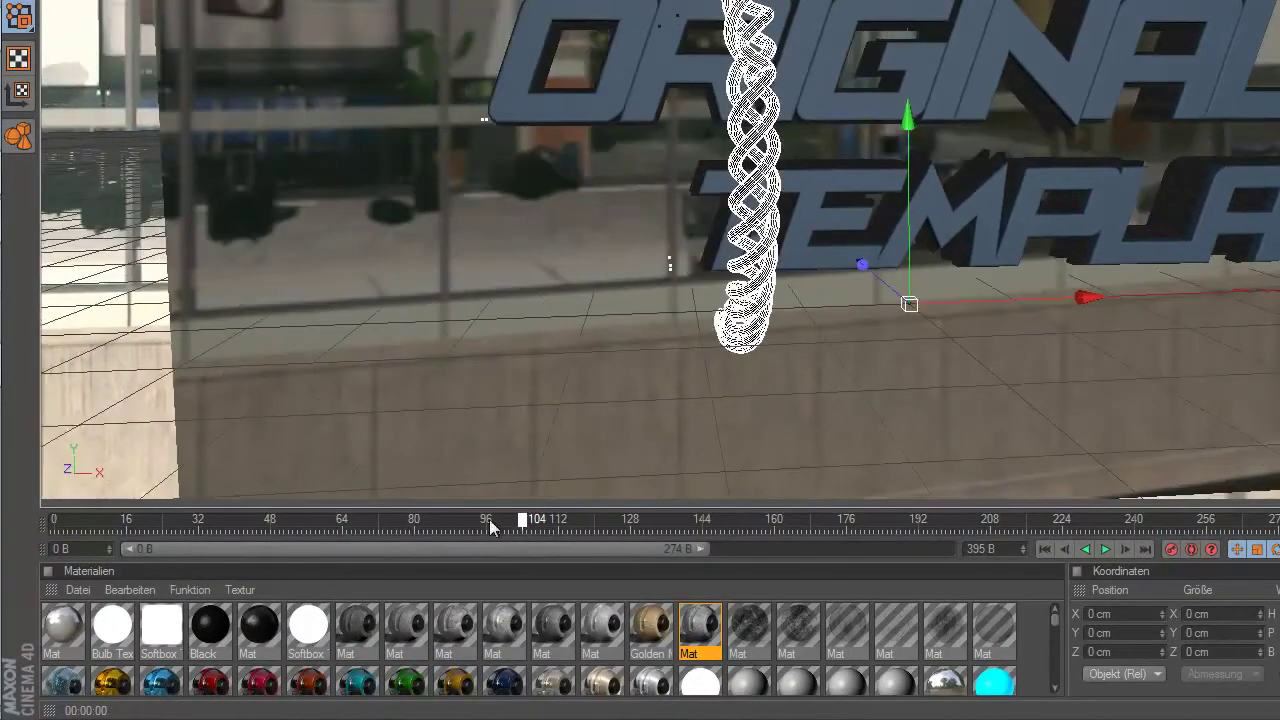
mouse_move(190, 545)
mouse_down()
mouse_move(298, 540)
mouse_move(365, 519)
mouse_up()
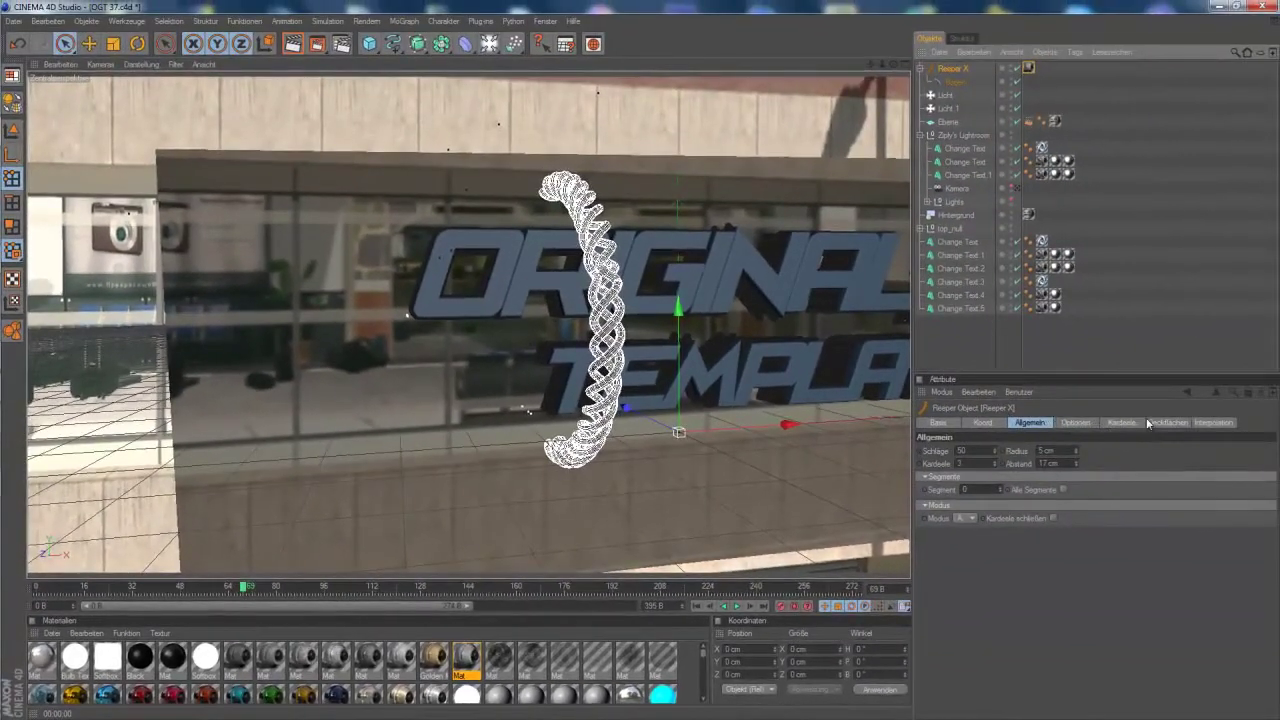
Step: In the rope's Optionen, set Rotation and Dehnung to 0 %
click(1143, 423)
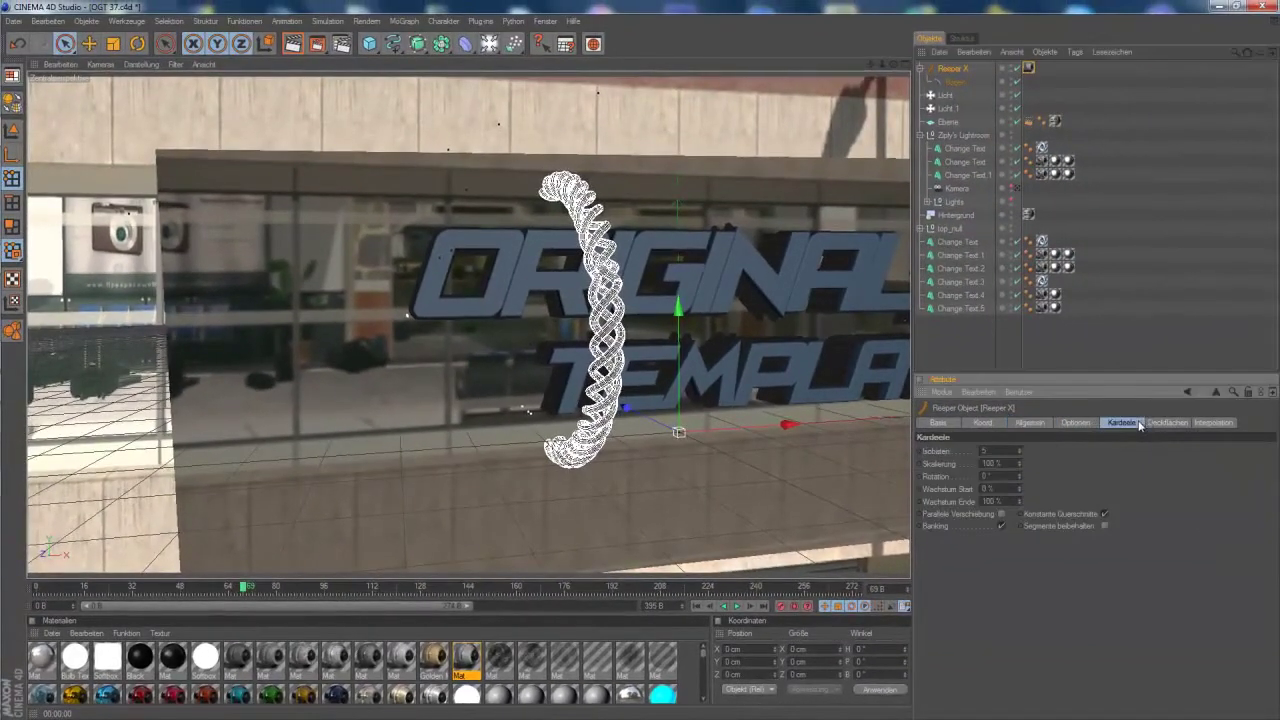
click(1085, 423)
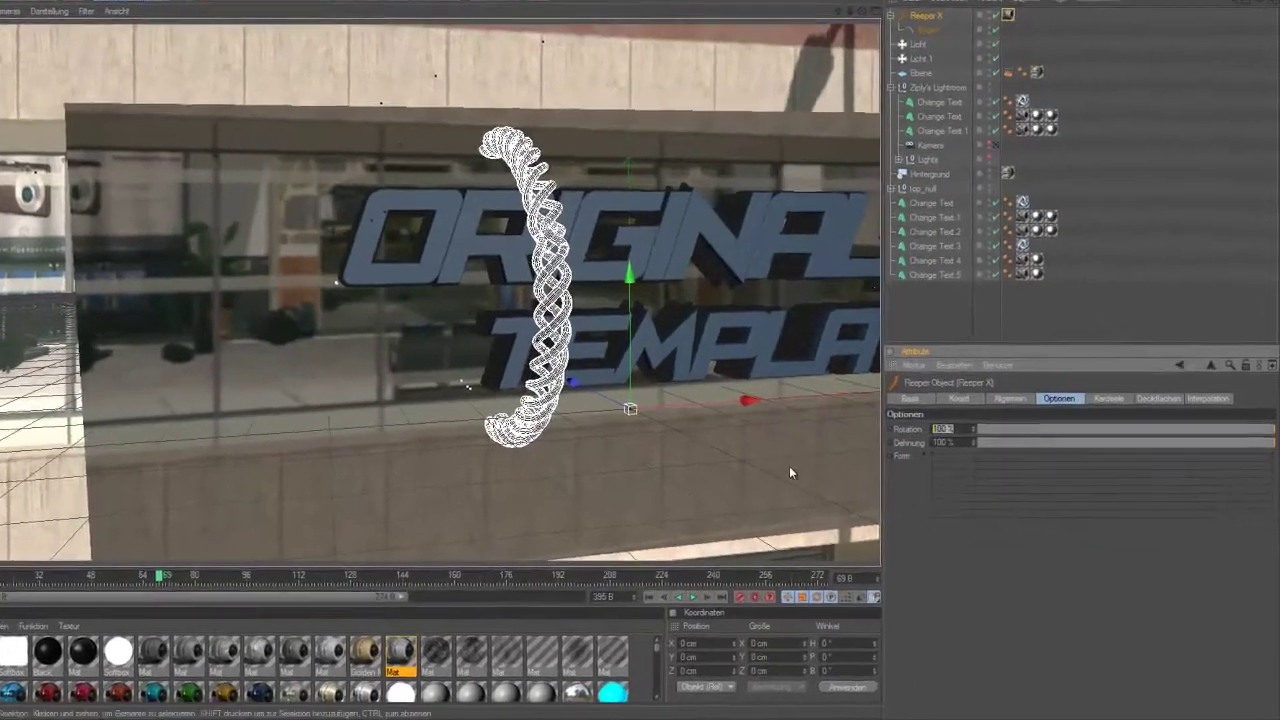
double_click(975, 451)
text(0)
key(Return)
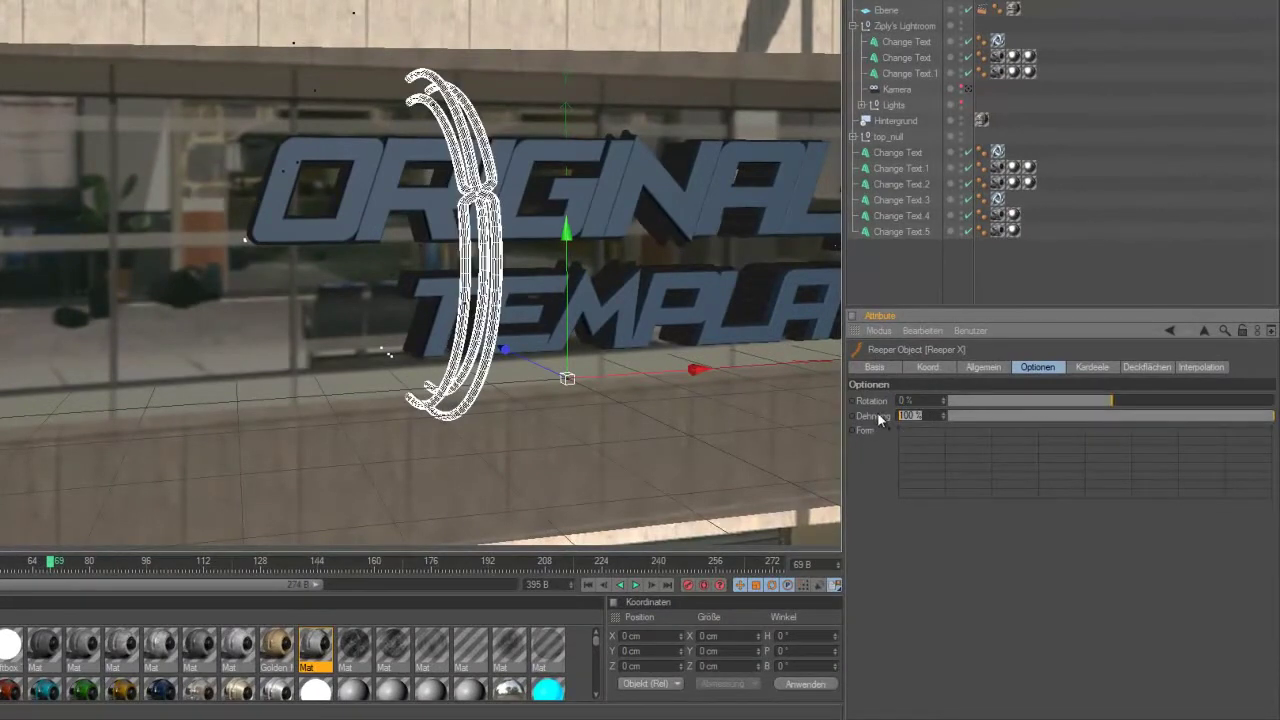
text(0)
key(Return)
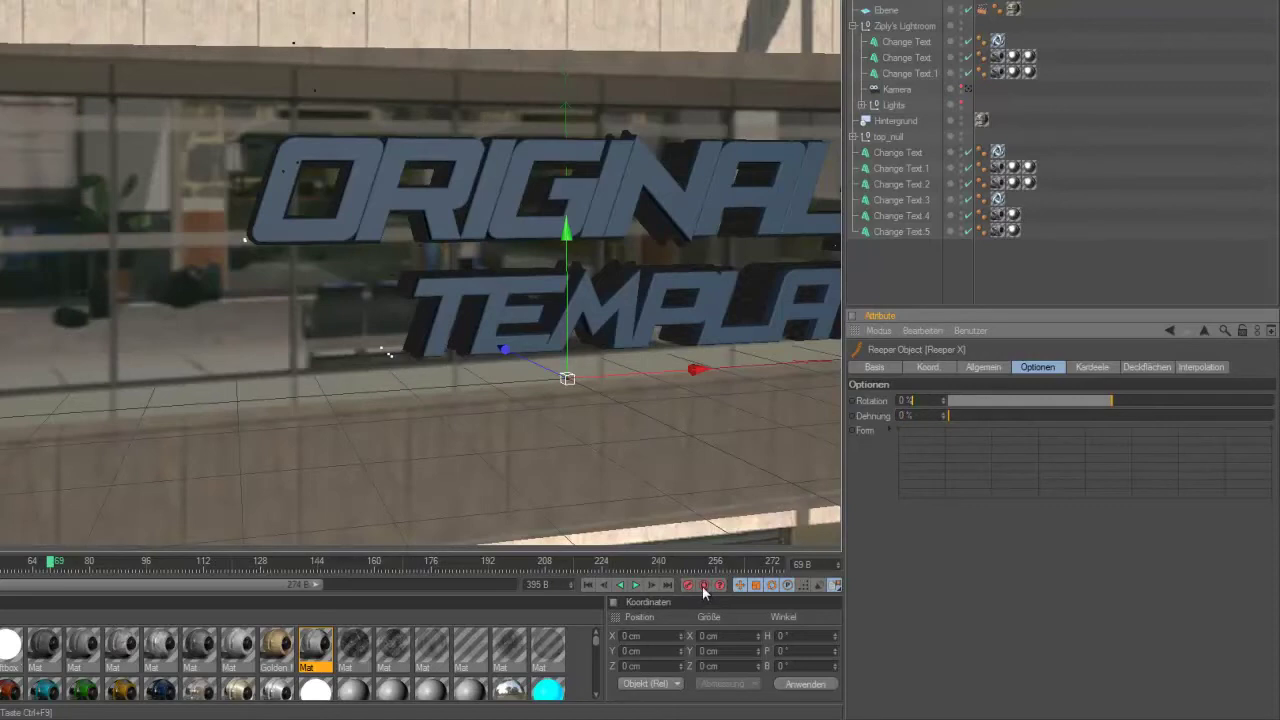
Step: With Auto-Keying on, key Dehnung at 100 % and increased Rotation at frame 125
click(702, 586)
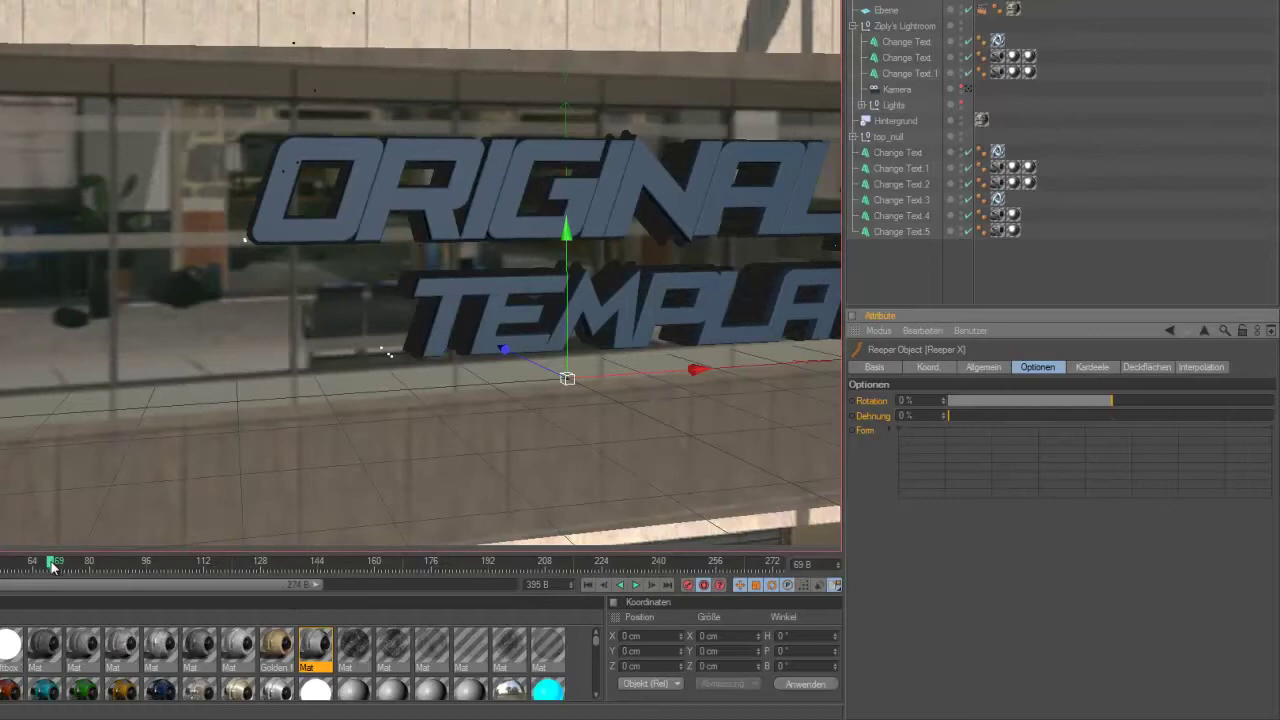
drag(52, 565, 261, 568)
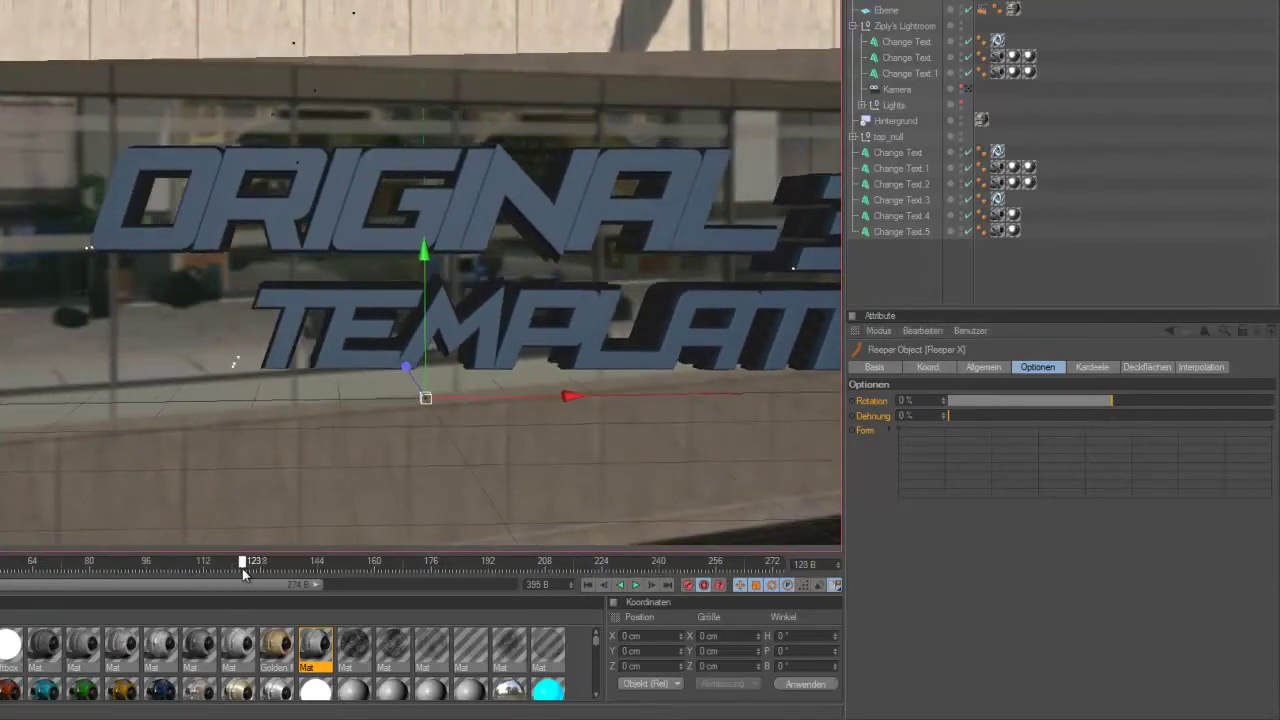
drag(261, 568, 249, 568)
drag(962, 415, 1268, 418)
drag(1178, 396, 1276, 400)
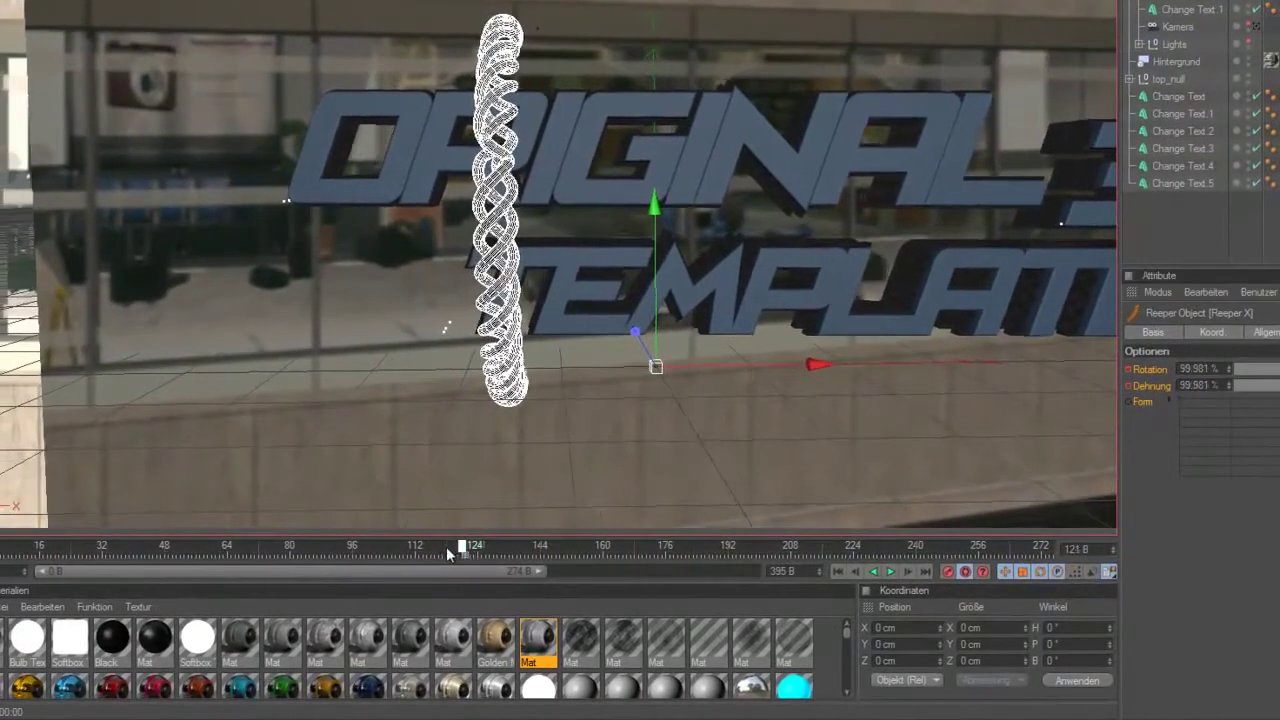
Step: Key Rotation and Dehnung to 0 % at frame 83, then scrub back to review
drag(446, 546, 304, 557)
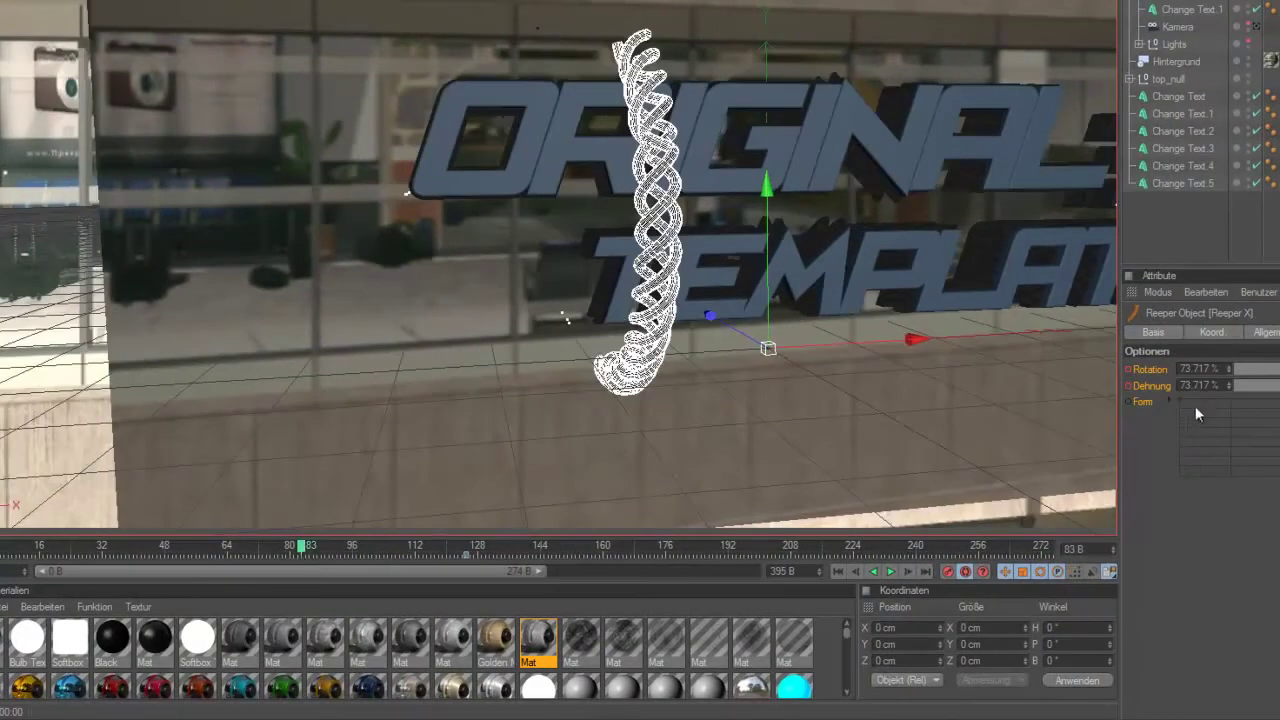
text(0)
key(Return)
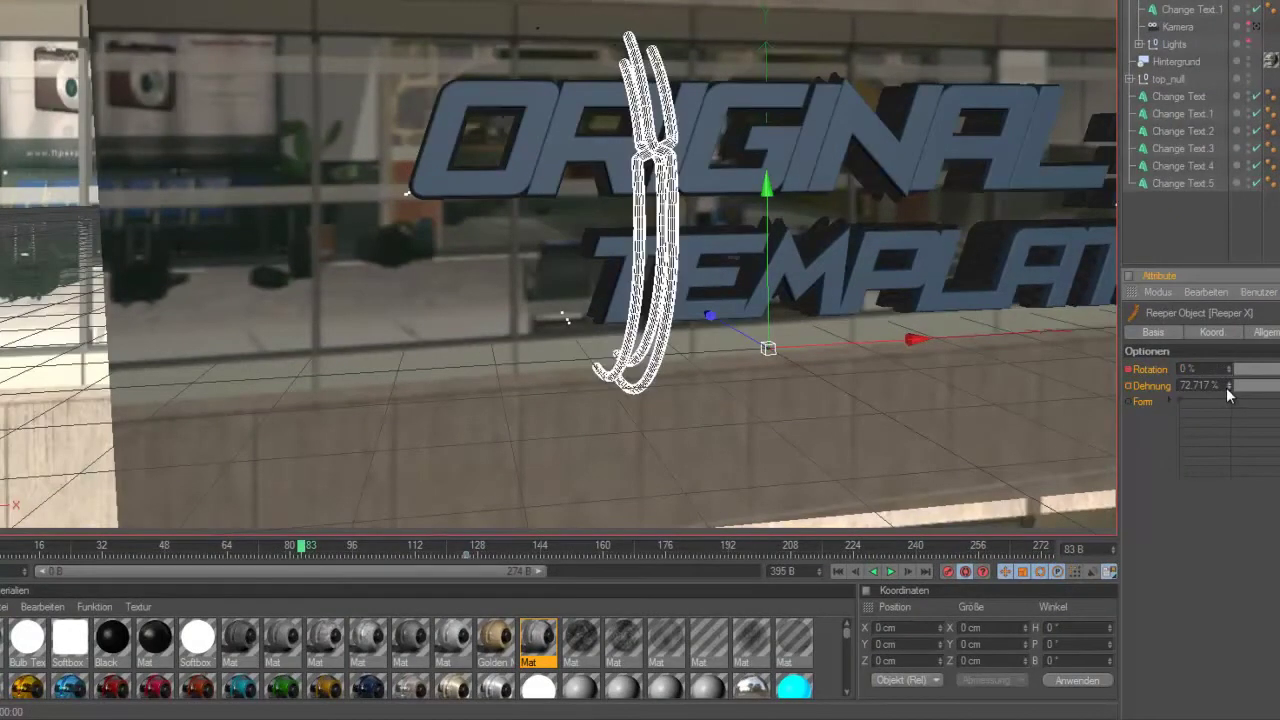
double_click(1226, 387)
text(0)
key(Return)
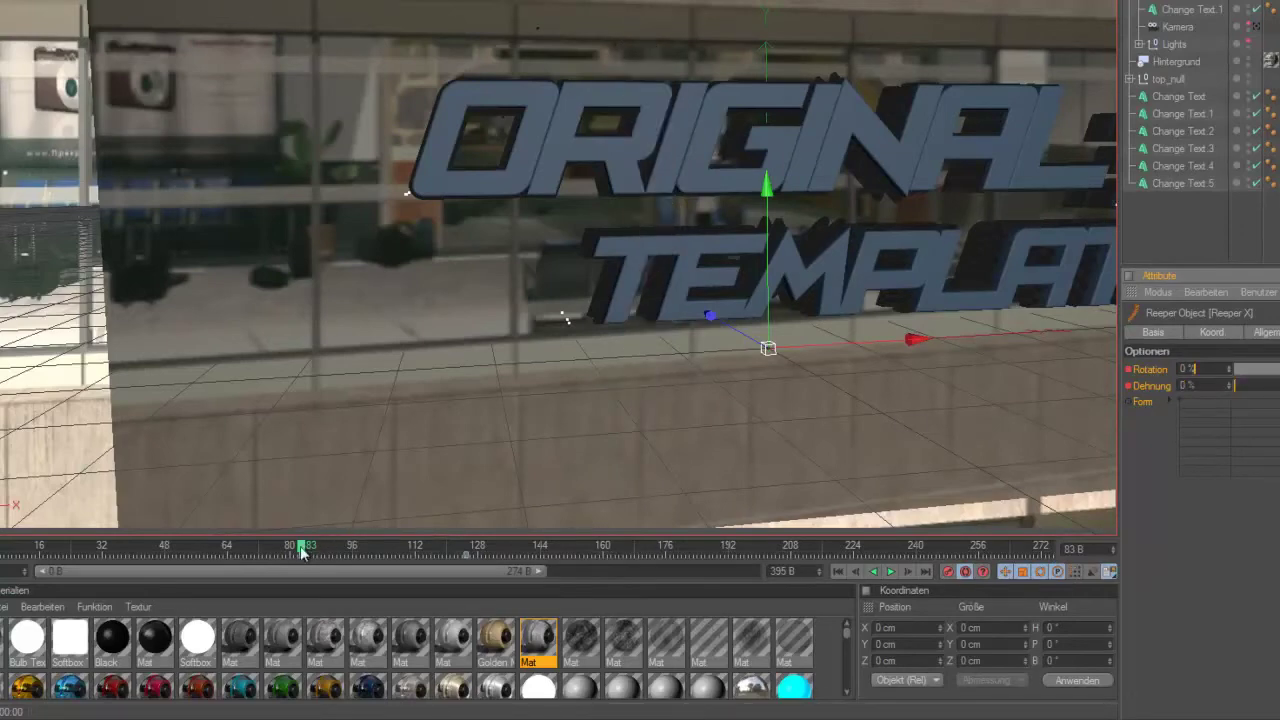
mouse_move(301, 549)
mouse_down()
mouse_move(103, 556)
mouse_move(562, 515)
mouse_move(381, 505)
mouse_move(477, 510)
mouse_up()
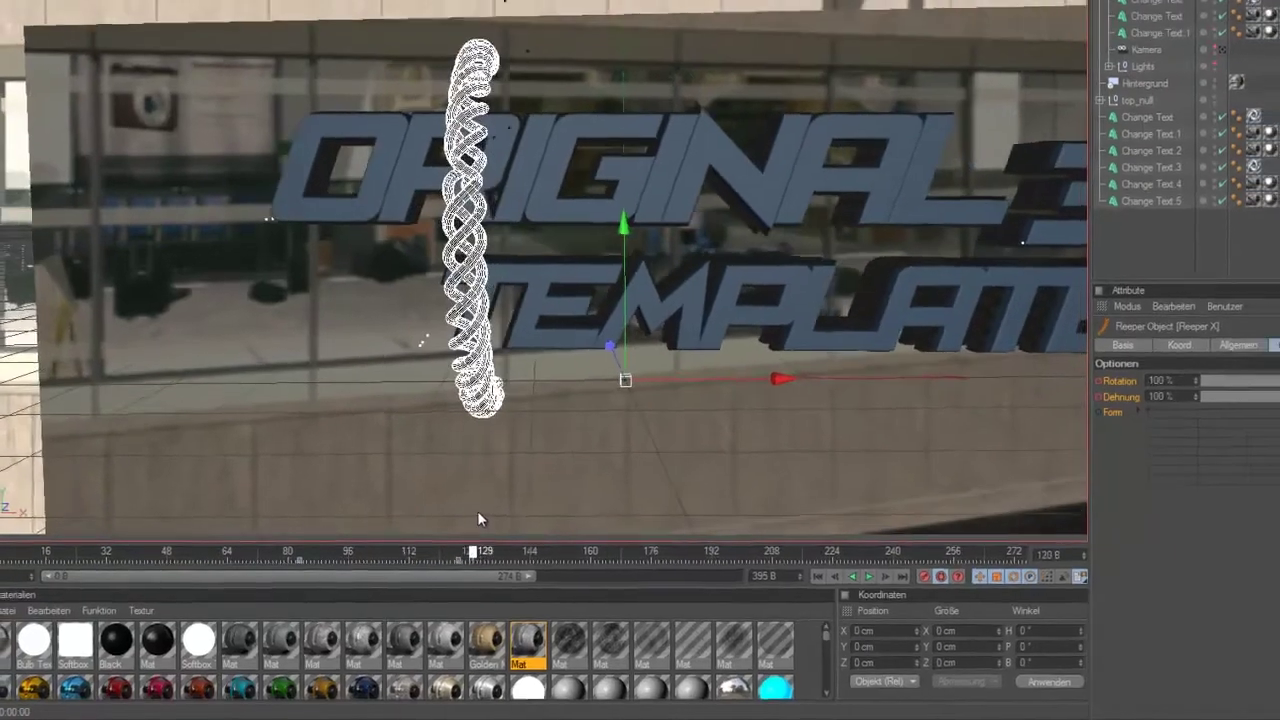
mouse_move(19, 419)
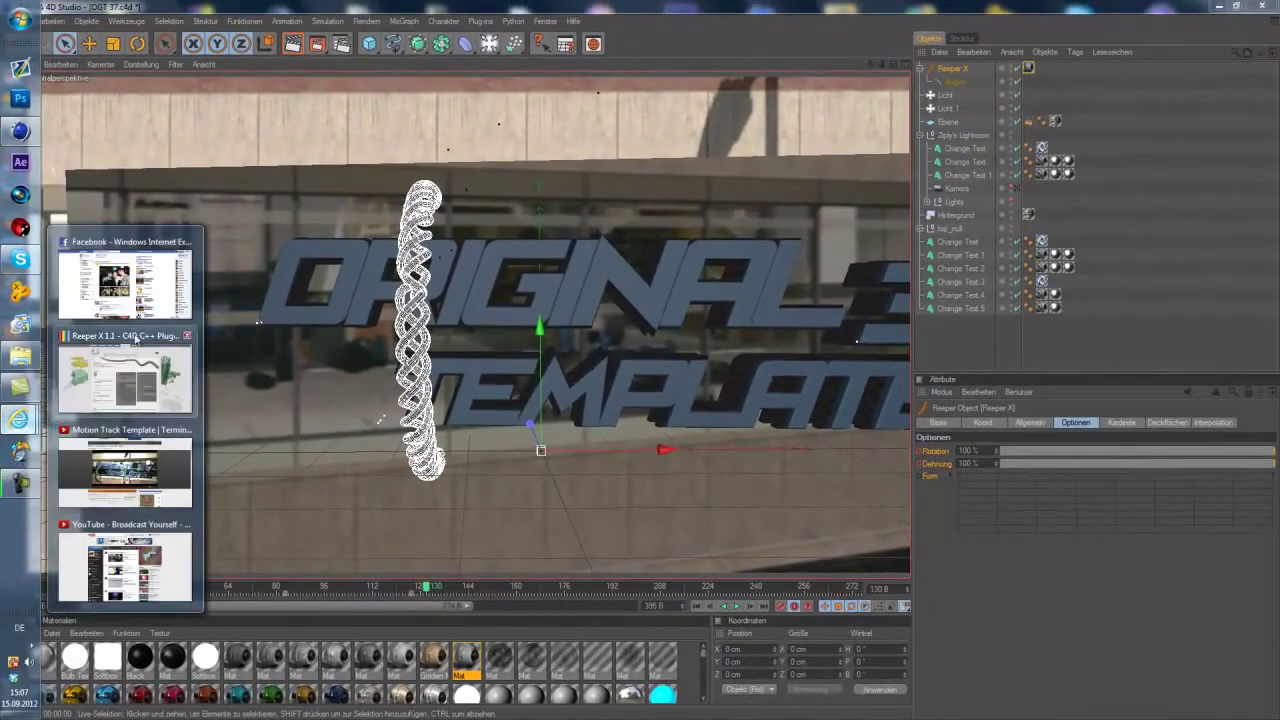
Step: Switch to the finished YouTube template video for comparison
click(112, 450)
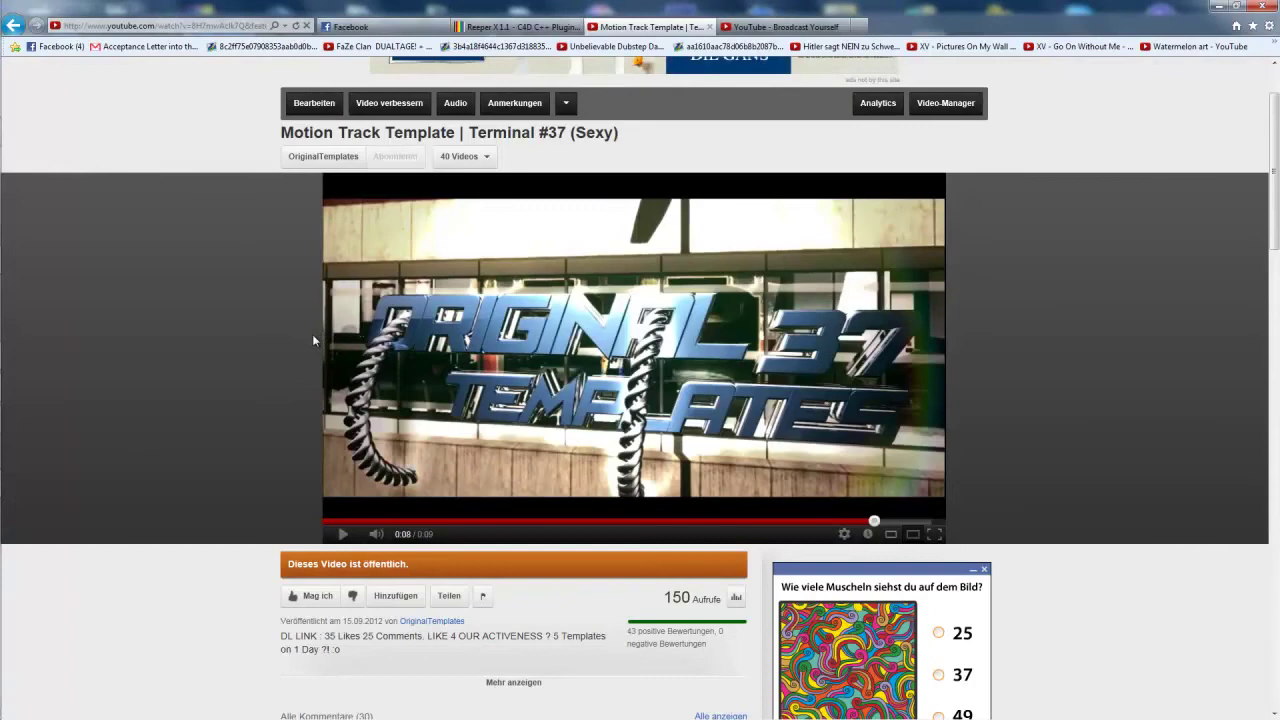
scroll(314, 340, up, 2)
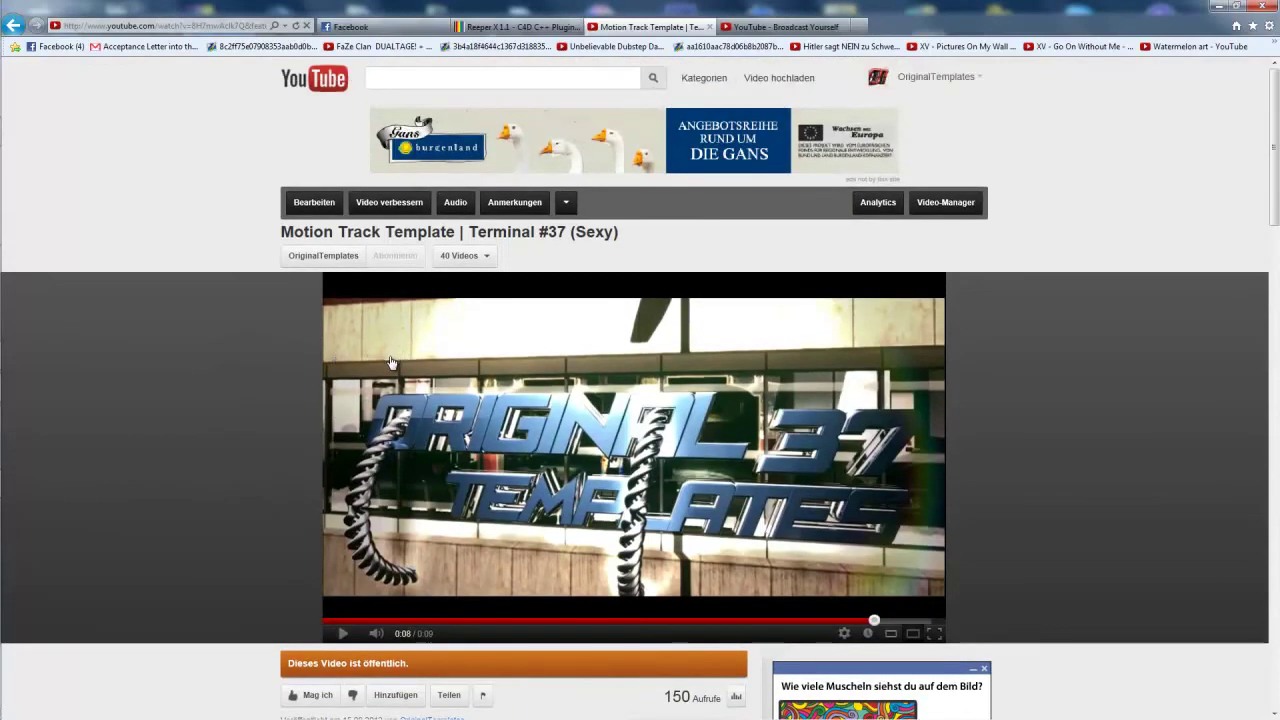
scroll(251, 393, down, 2)
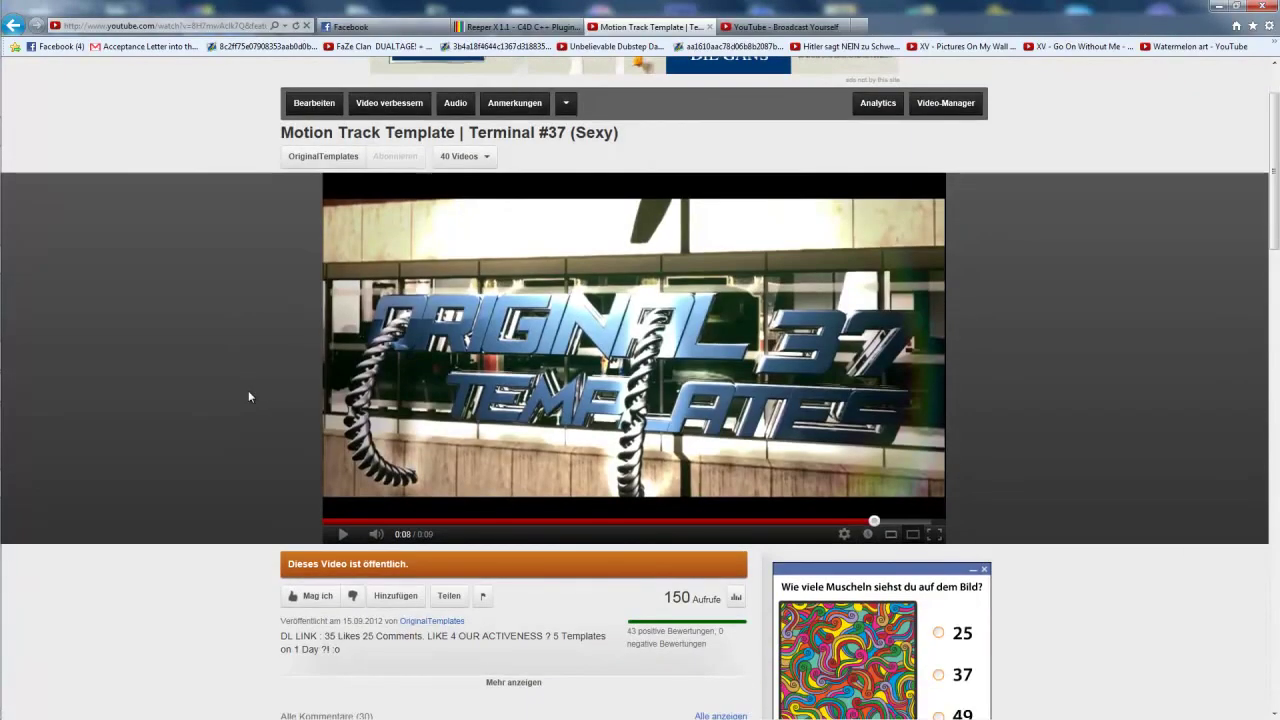